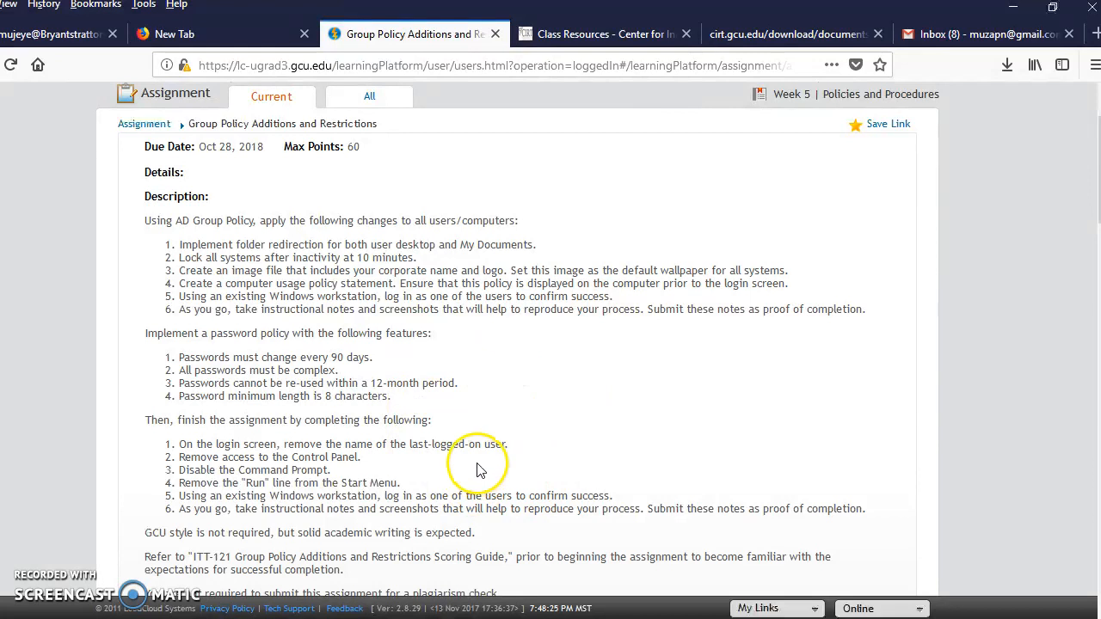
# Highlight the assignment title Group Policy Additions and Restrictions and switch to the Server 2012 virtual machine.
pyautogui.moveTo(273, 246); pyautogui.dragTo(323, 246)
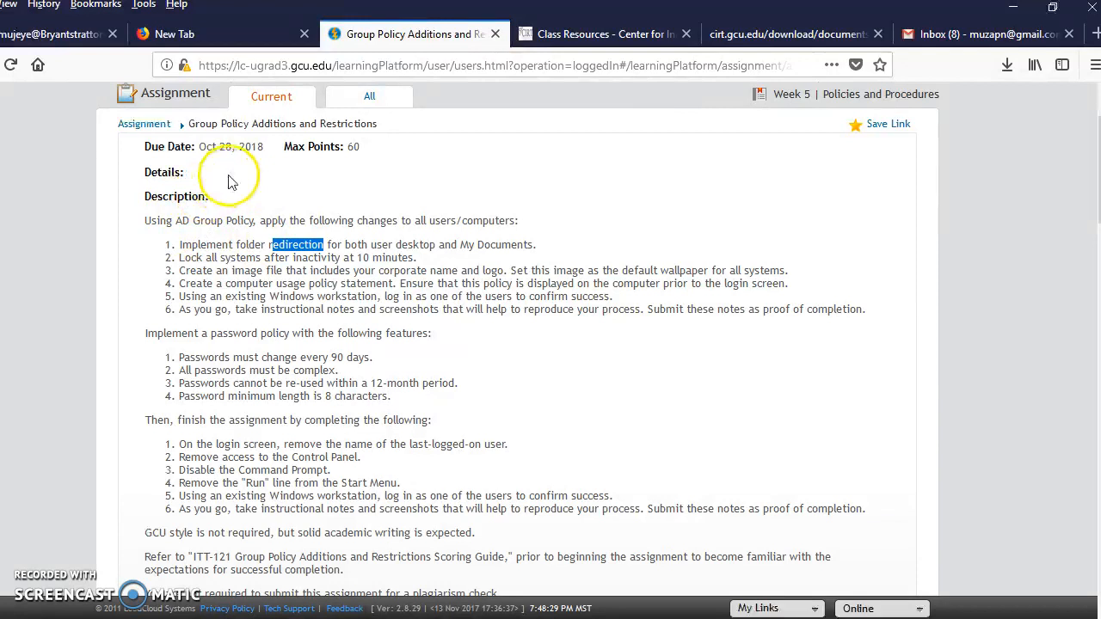
pyautogui.moveTo(186, 123); pyautogui.dragTo(377, 124)
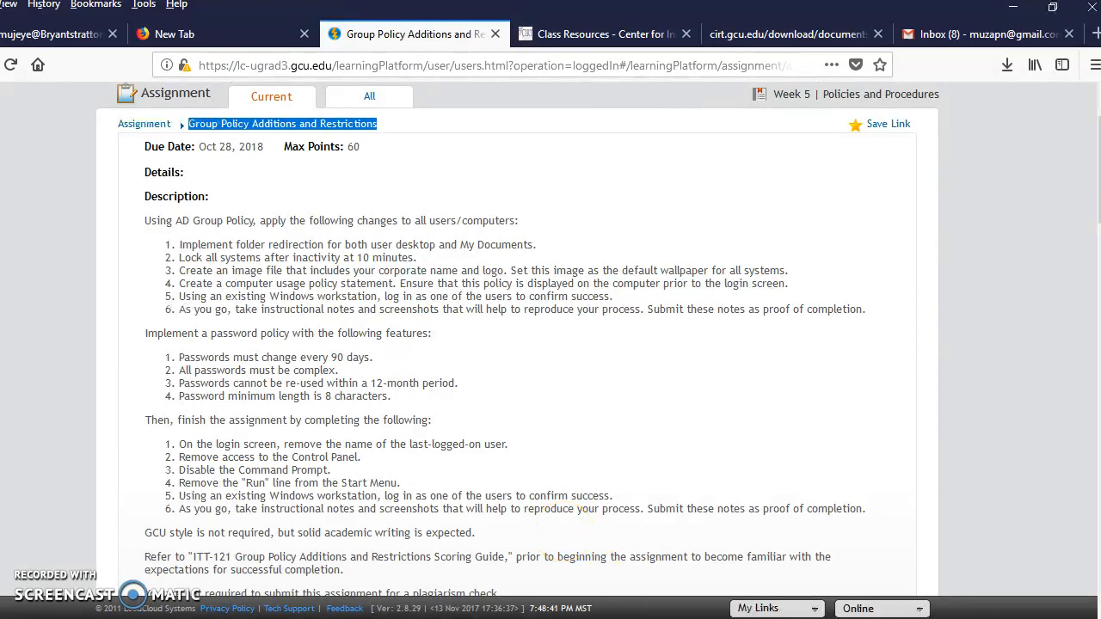
pyautogui.click(625, 618)
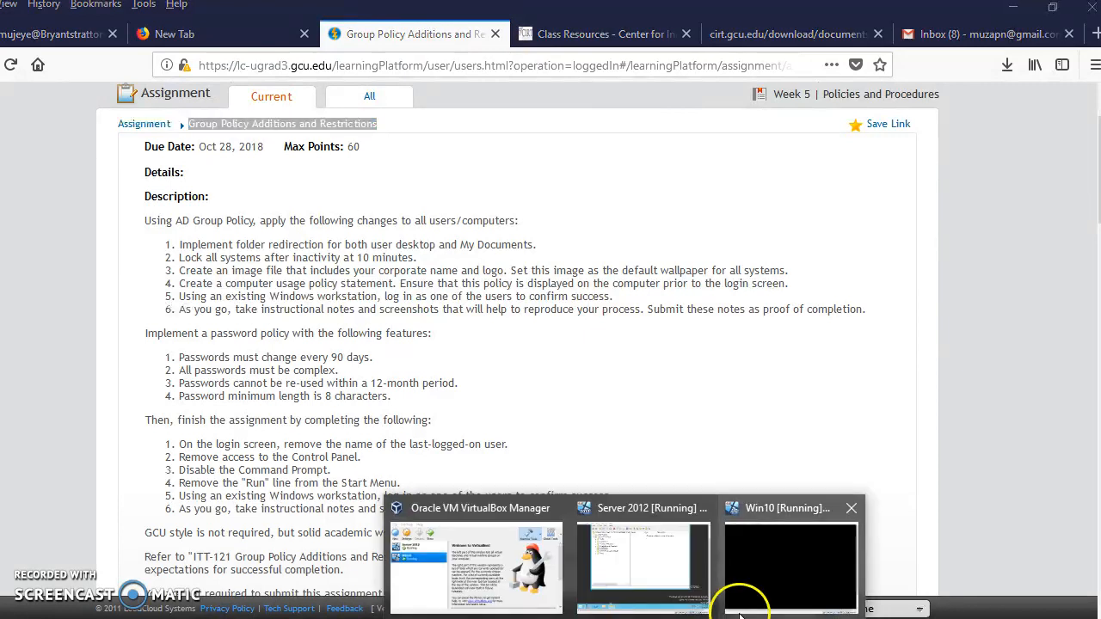
pyautogui.click(644, 550)
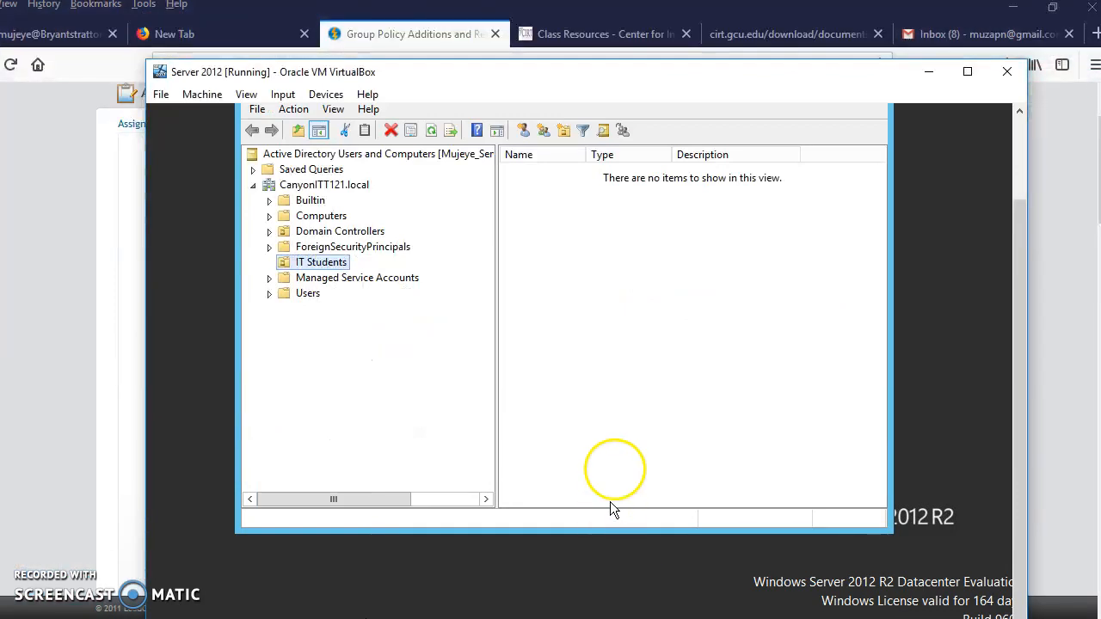
pyautogui.moveTo(1019, 362); pyautogui.dragTo(1020, 318)
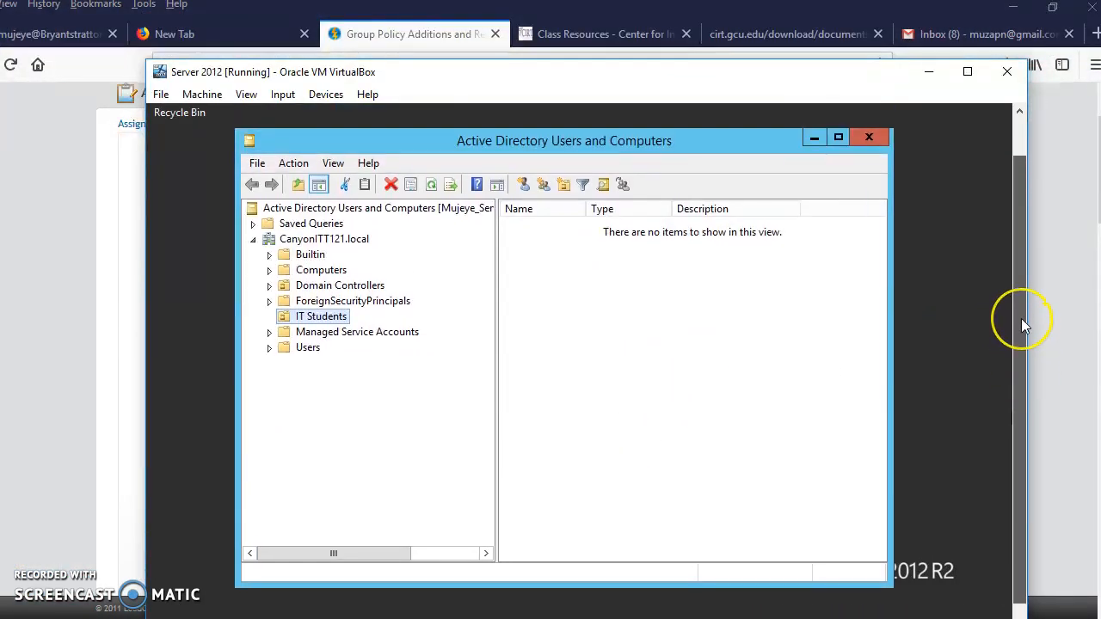
# Examine the contents of the Users container, the CanyonITT121.local domain and the IT Students organizational unit.
pyautogui.click(301, 352)
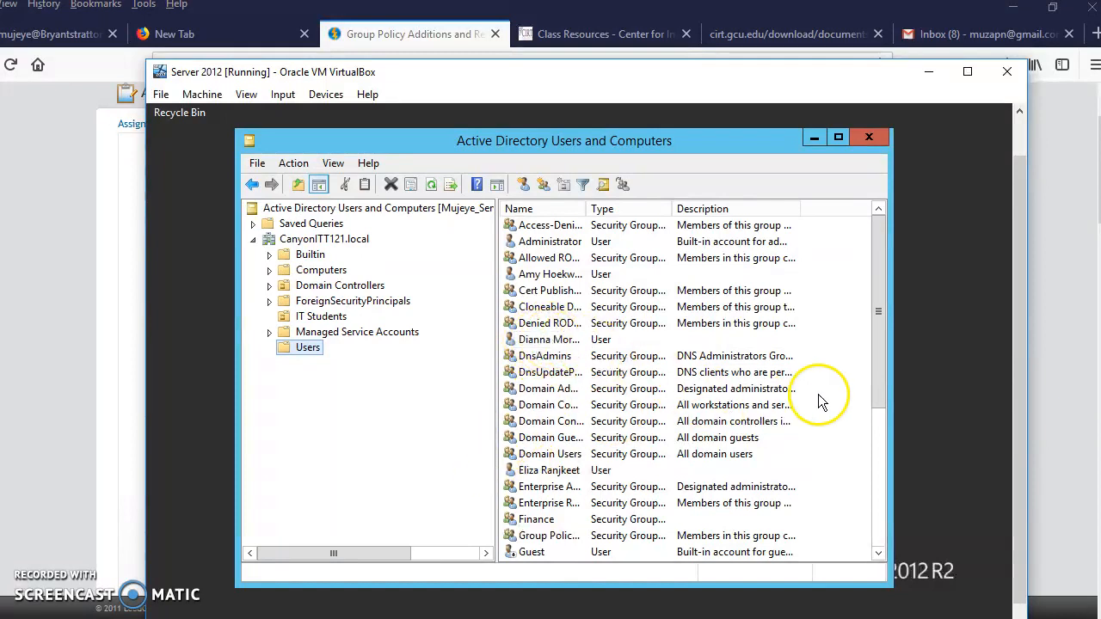
pyautogui.moveTo(884, 347); pyautogui.dragTo(920, 523)
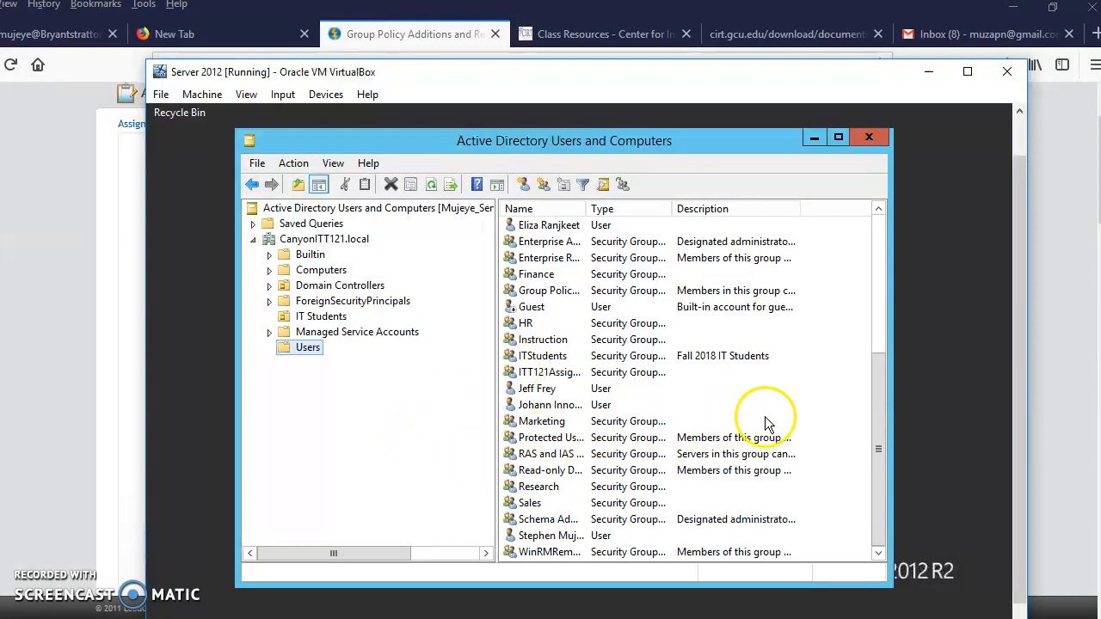
pyautogui.moveTo(878, 438); pyautogui.dragTo(875, 244)
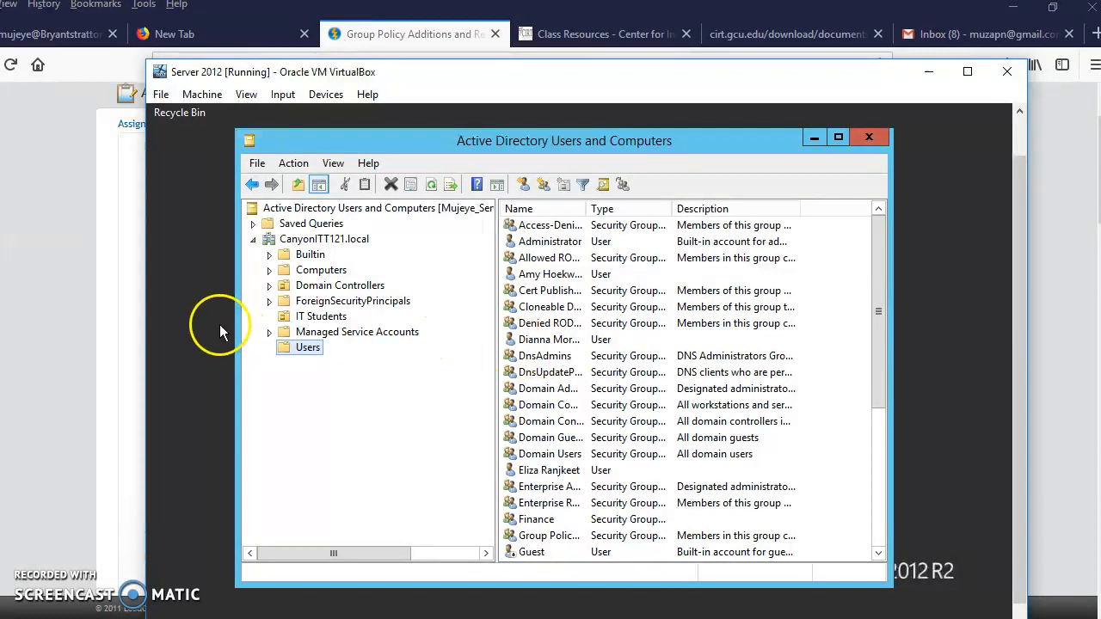
pyautogui.click(298, 244)
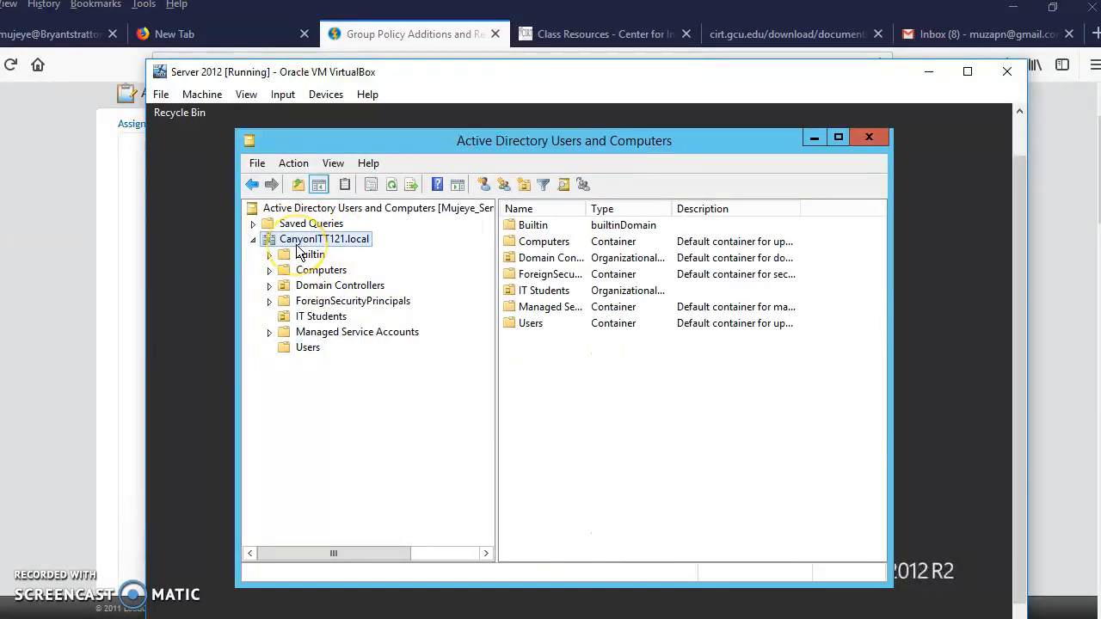
pyautogui.click(310, 318)
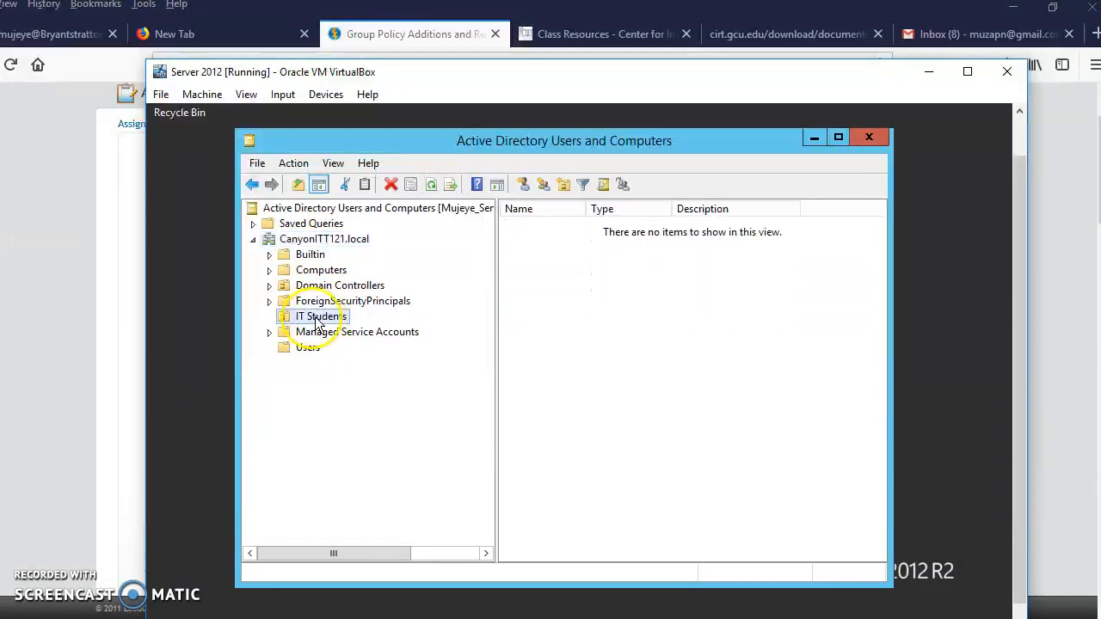
# Create a new organizational unit named Finance directly under the CanyonITT121.local domain.
pyautogui.rightClick(331, 247)
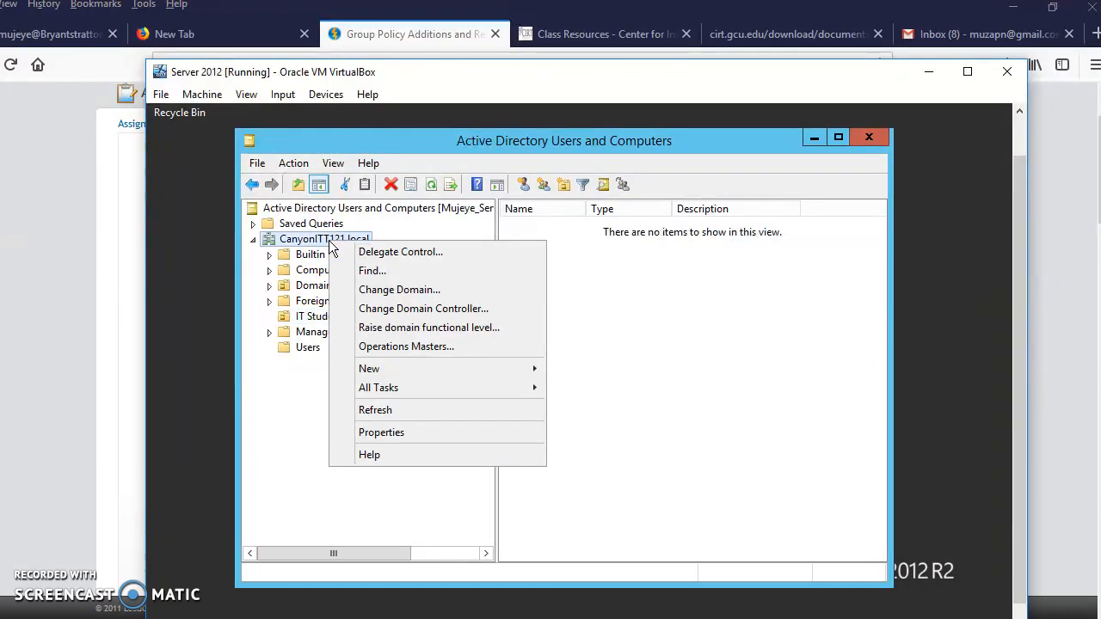
pyautogui.moveTo(398, 368)
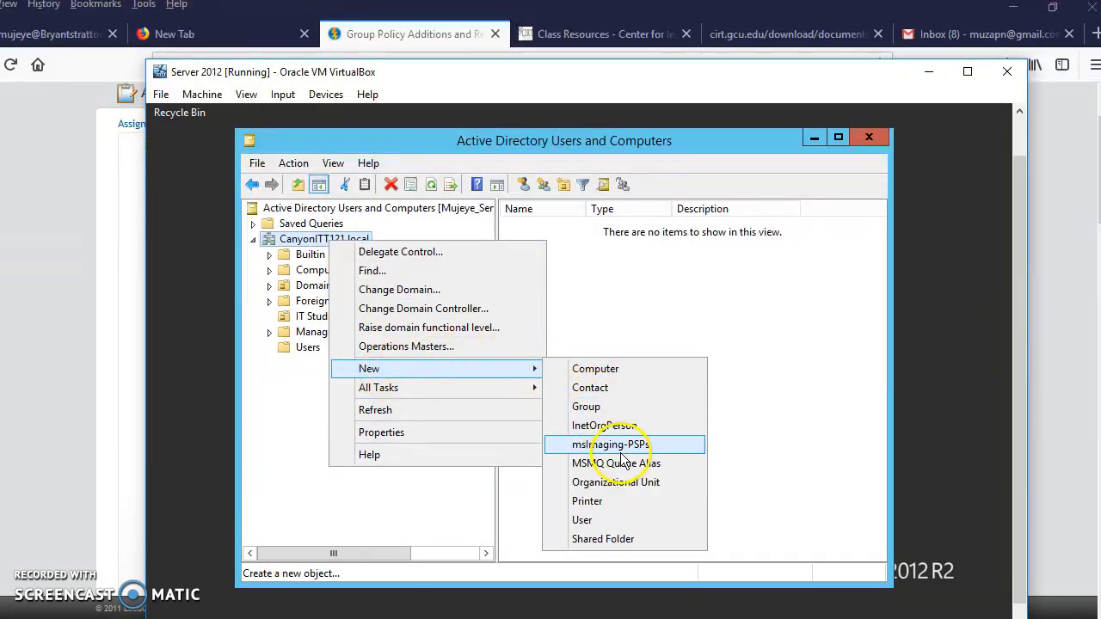
pyautogui.click(619, 487)
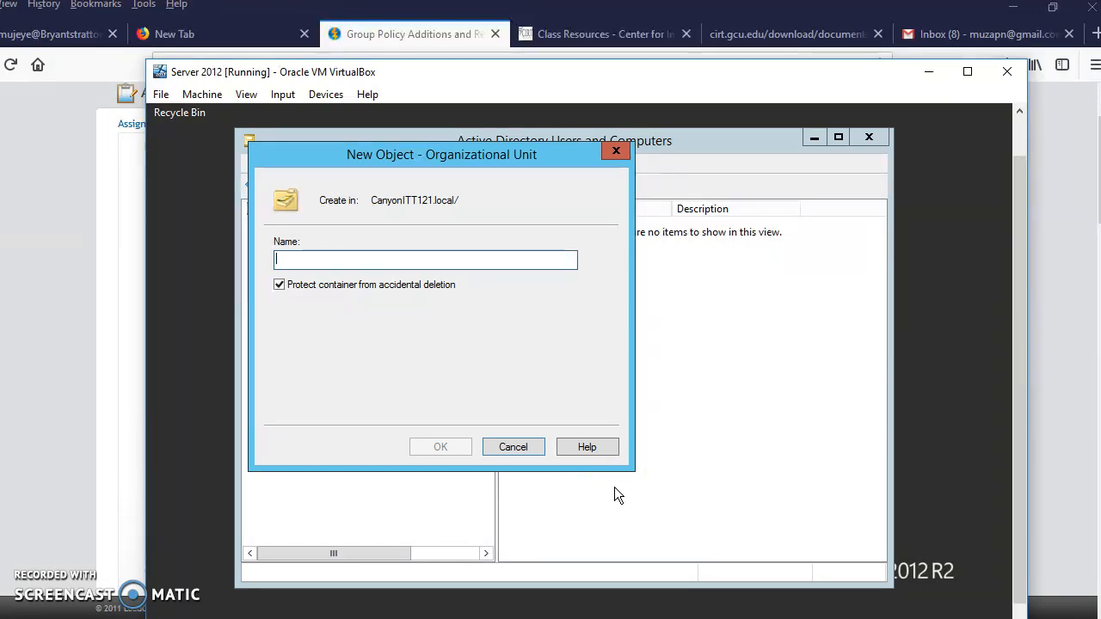
pyautogui.write('Fin')
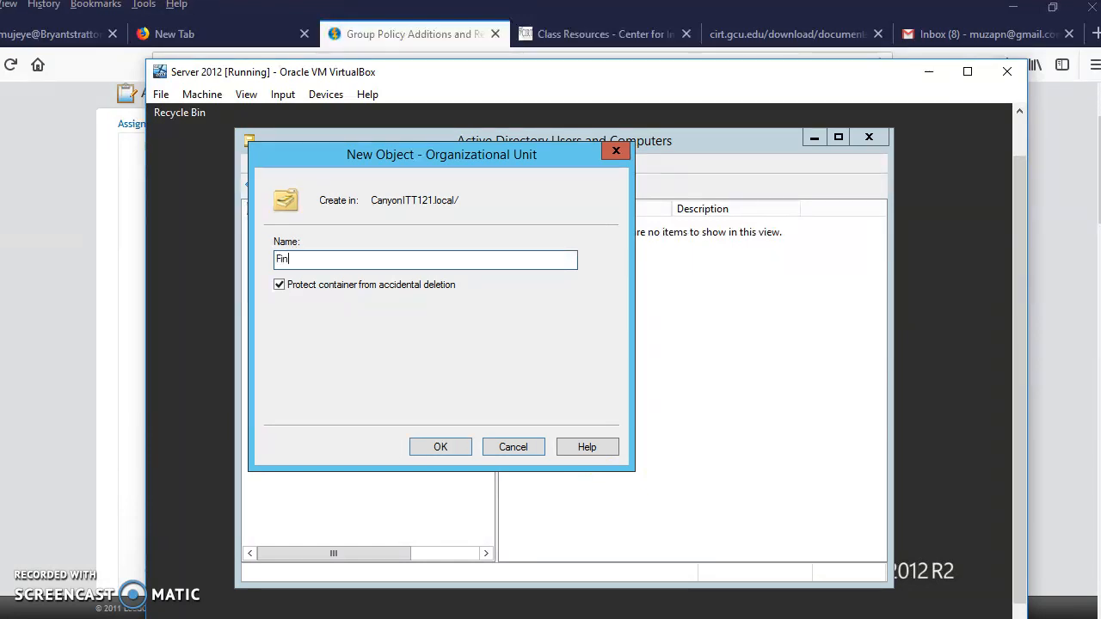
pyautogui.write('ance')
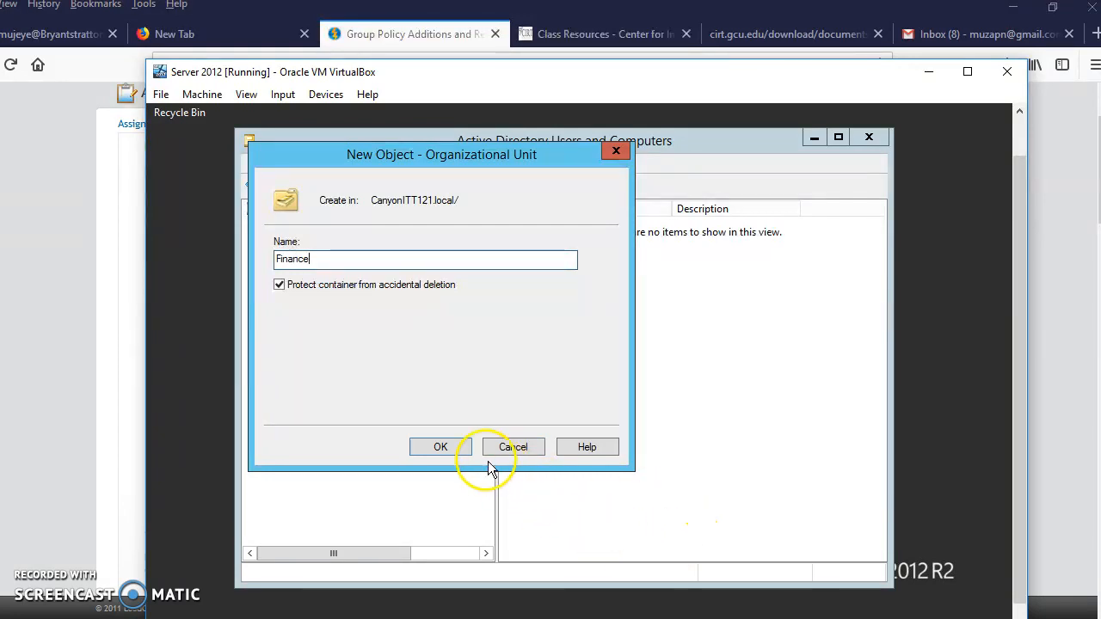
pyautogui.click(440, 449)
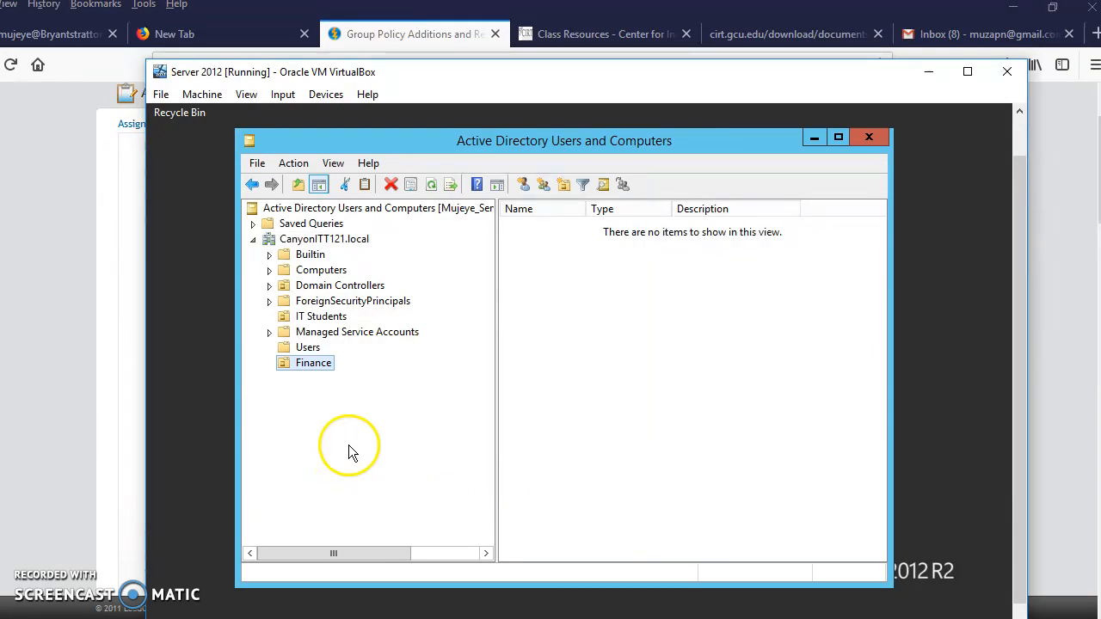
pyautogui.rightClick(309, 365)
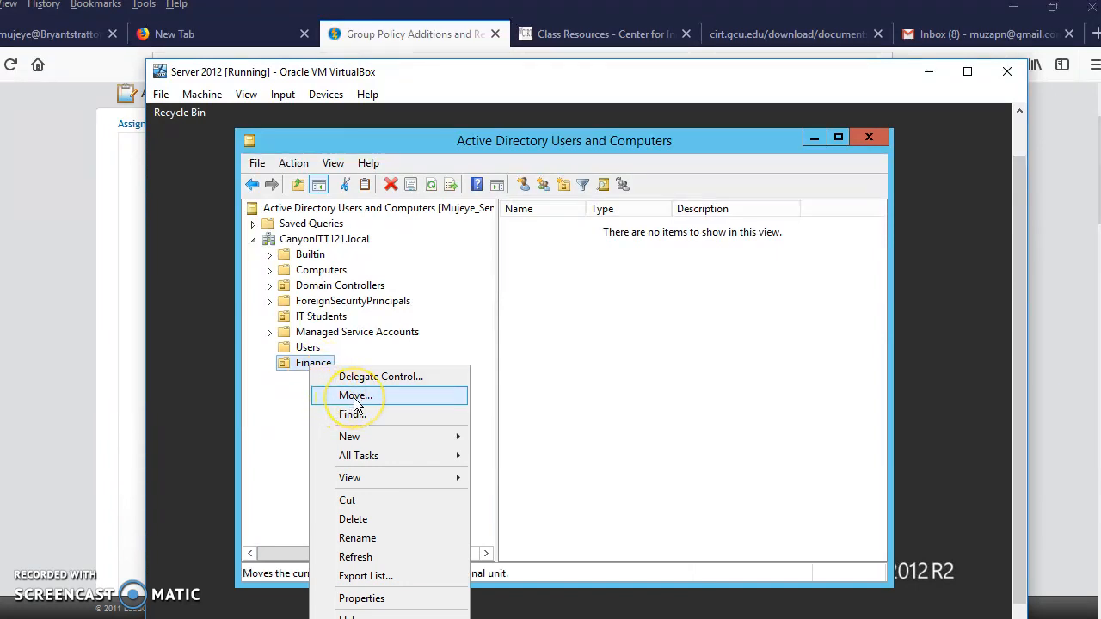
pyautogui.moveTo(369, 441)
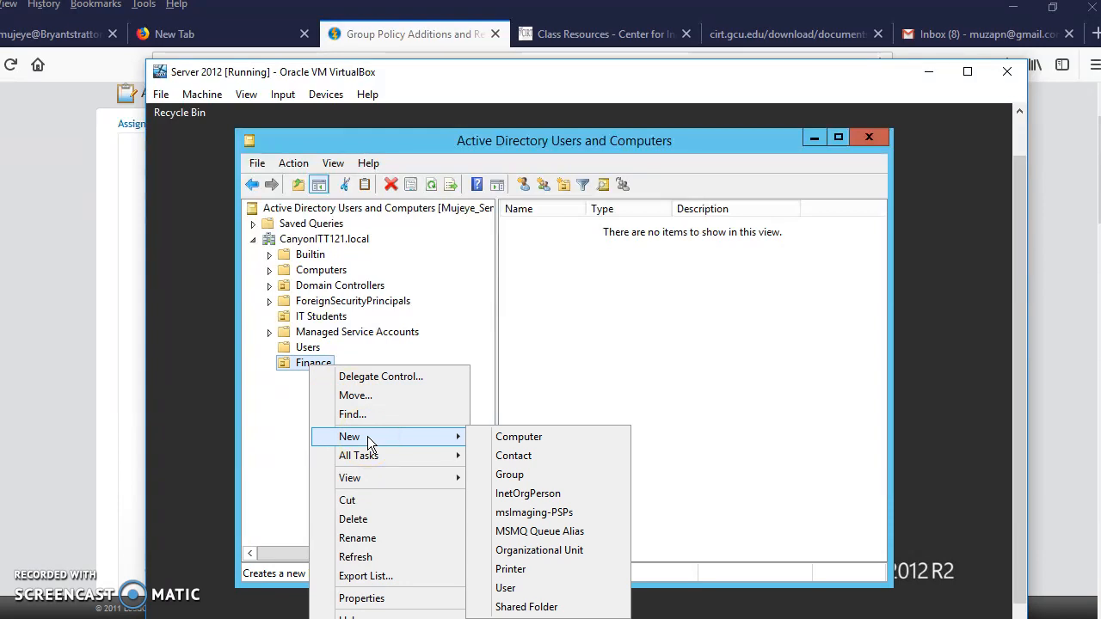
pyautogui.click(506, 589)
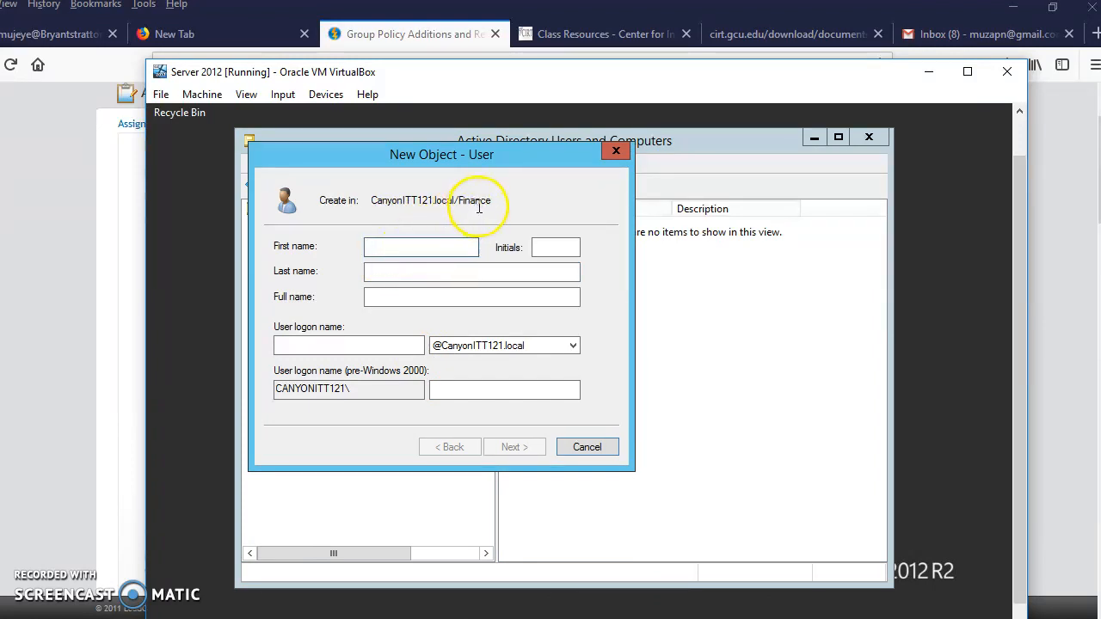
pyautogui.click(590, 451)
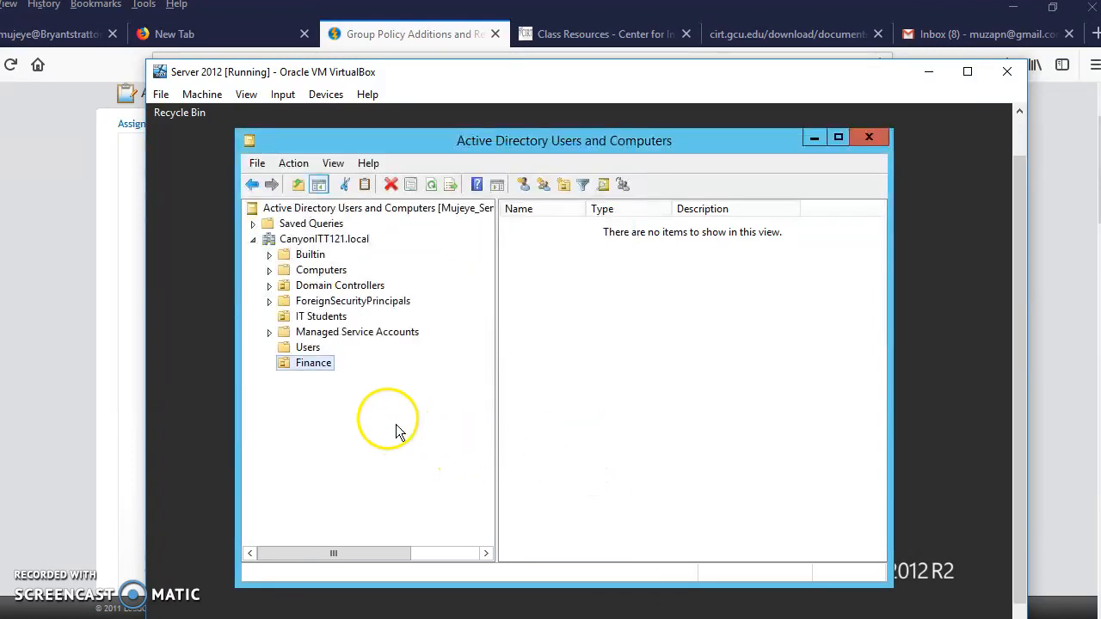
# Examine the General and Managed By properties of the Finance organizational unit, leaving them without changes.
pyautogui.rightClick(314, 365)
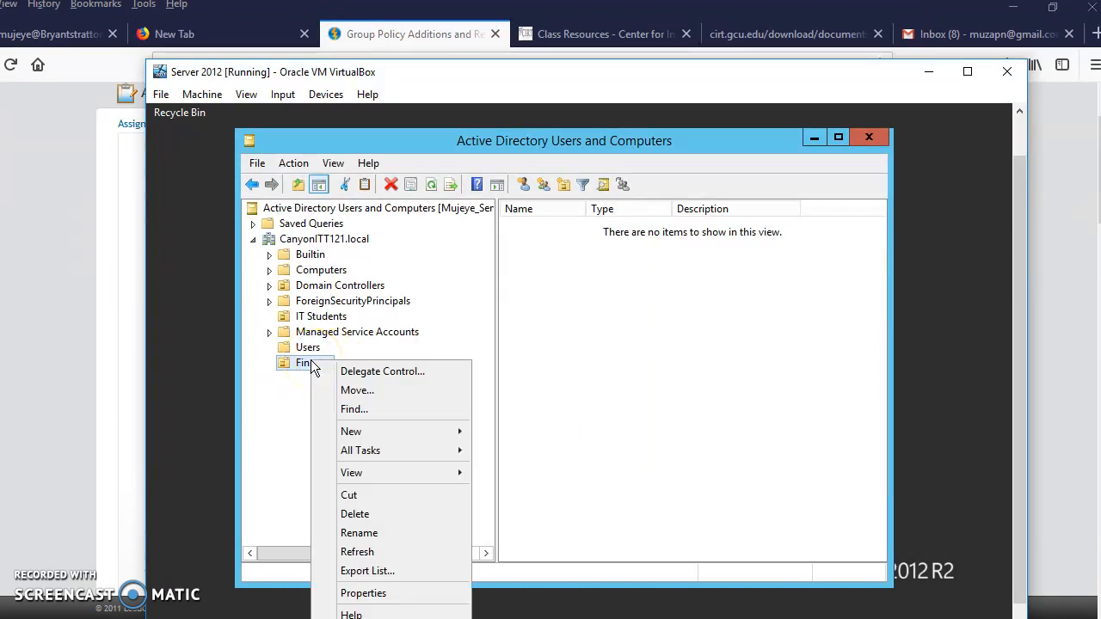
pyautogui.click(391, 592)
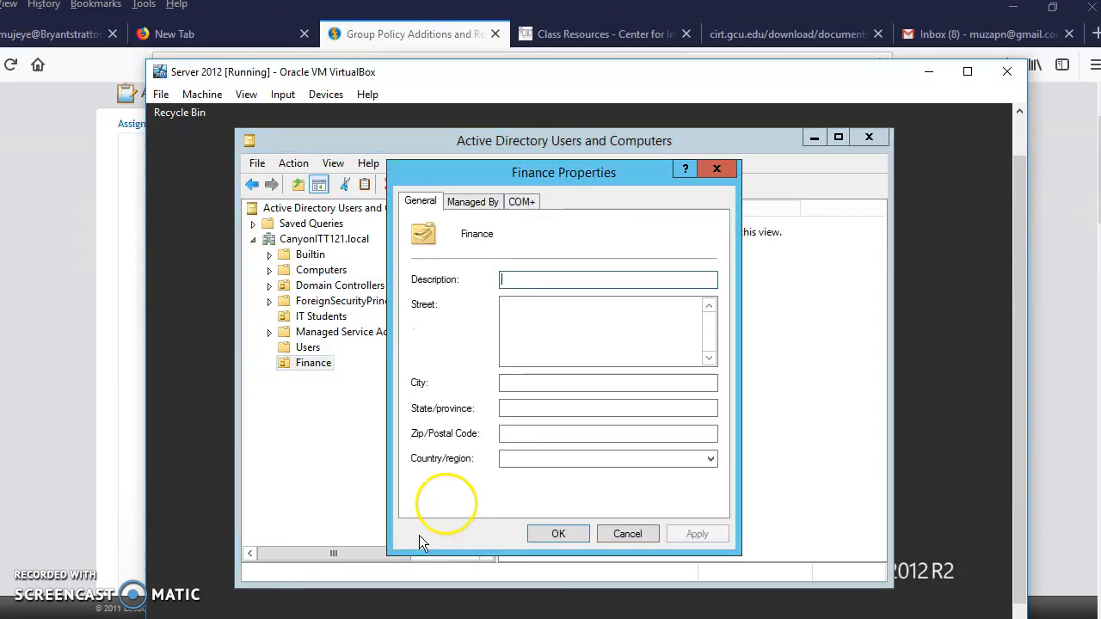
pyautogui.click(474, 204)
pyautogui.click(421, 202)
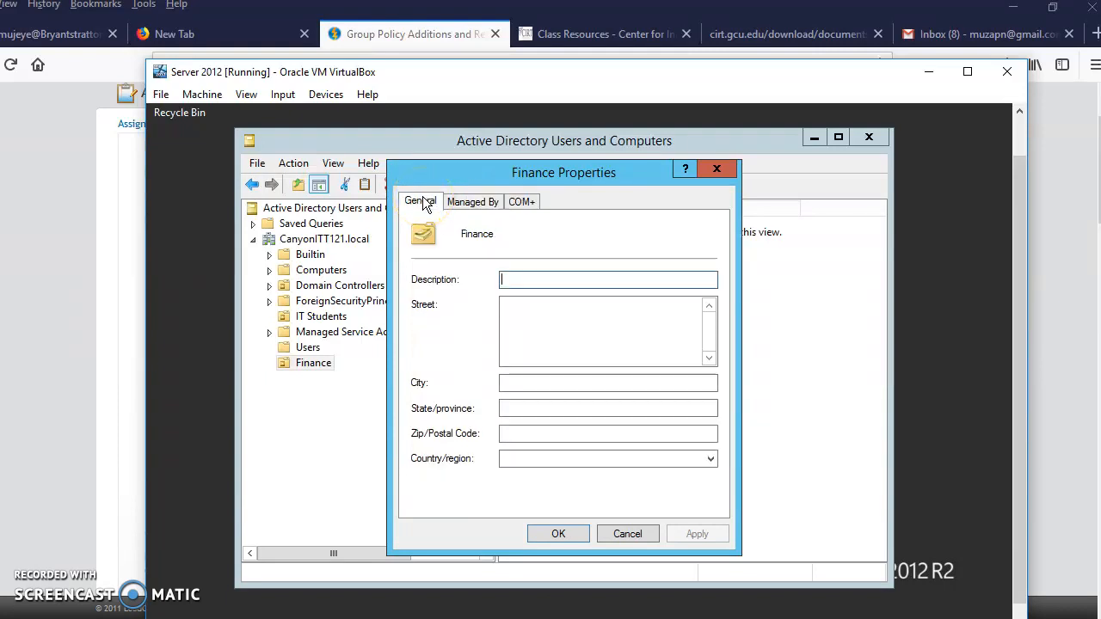
pyautogui.click(620, 531)
pyautogui.click(323, 368)
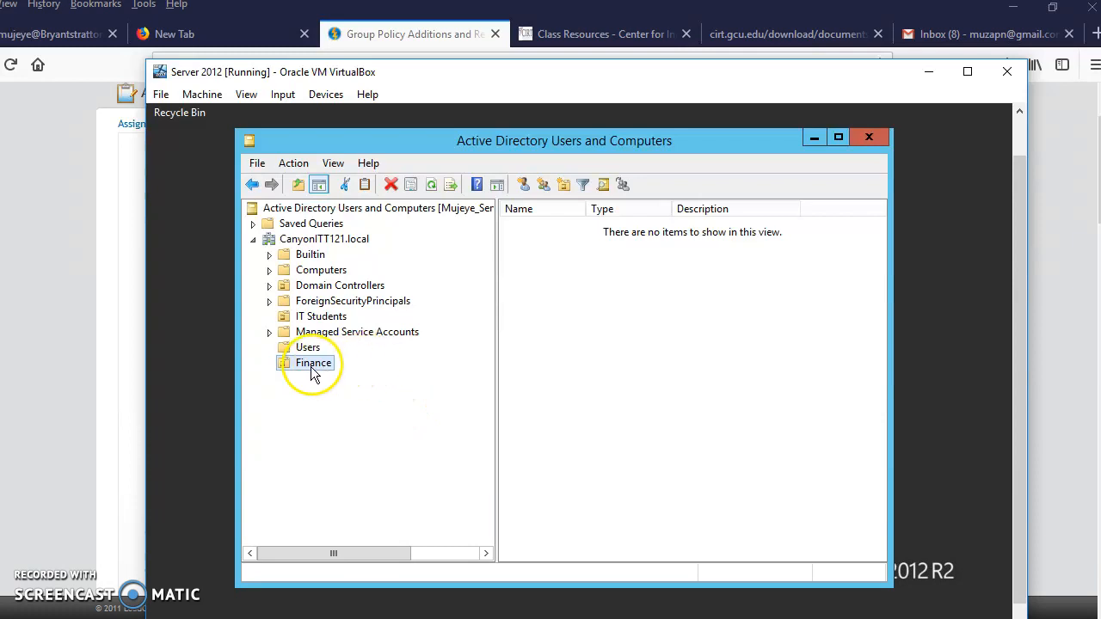
pyautogui.click(308, 348)
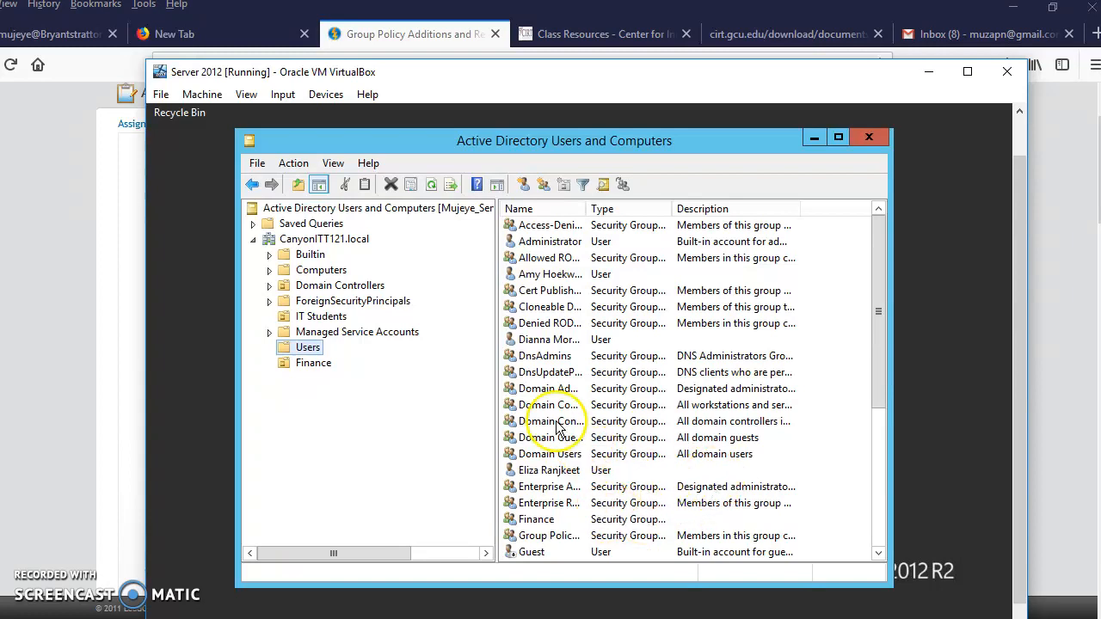
pyautogui.rightClick(543, 342)
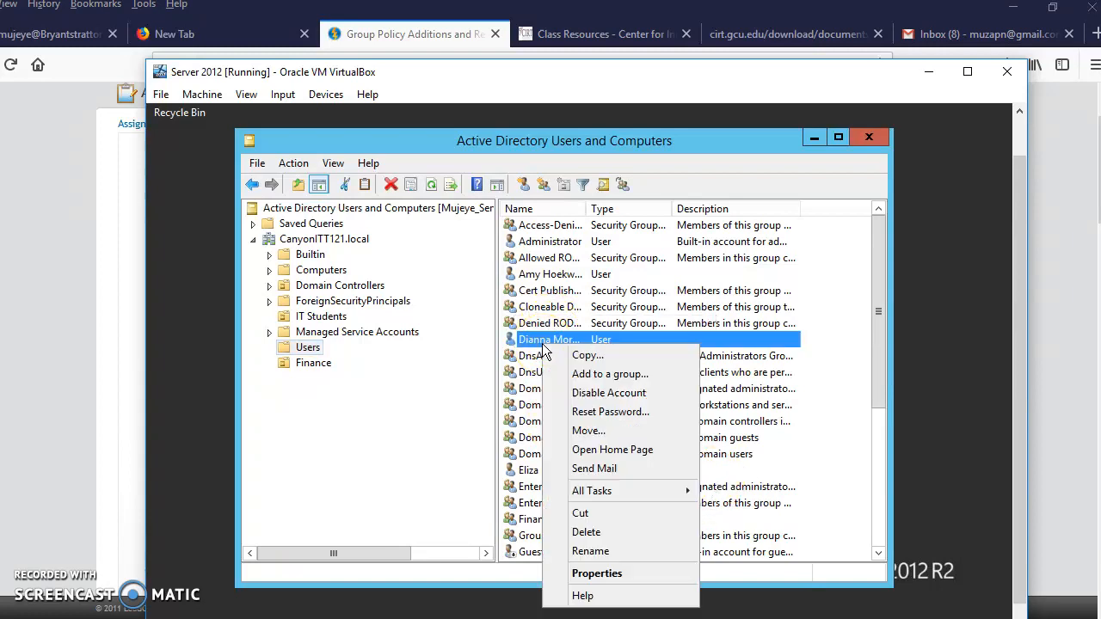
pyautogui.click(587, 355)
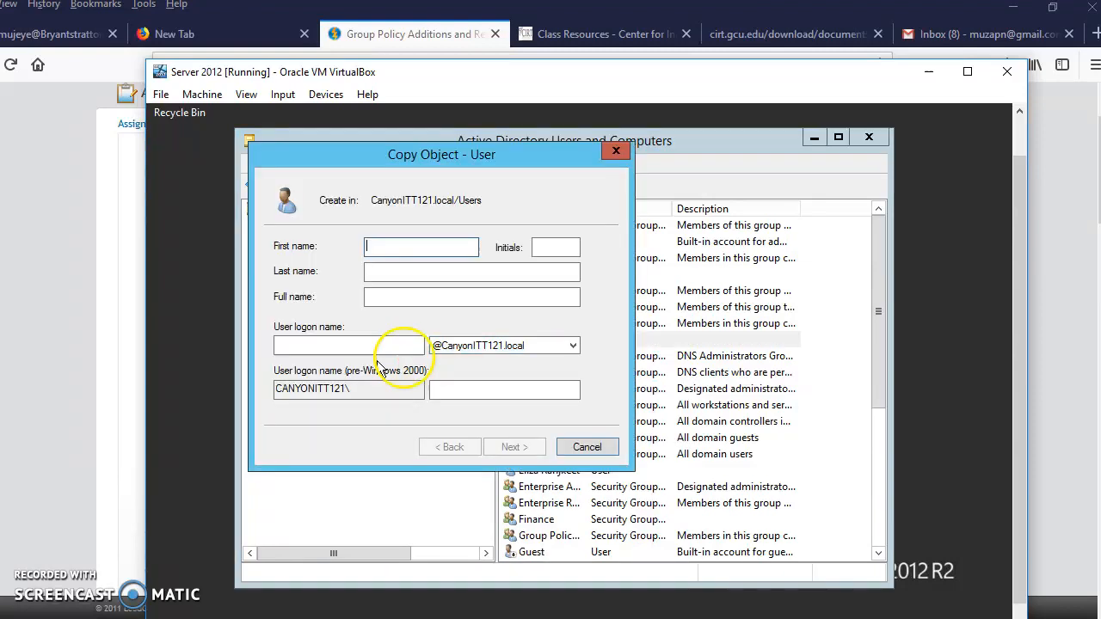
pyautogui.click(585, 448)
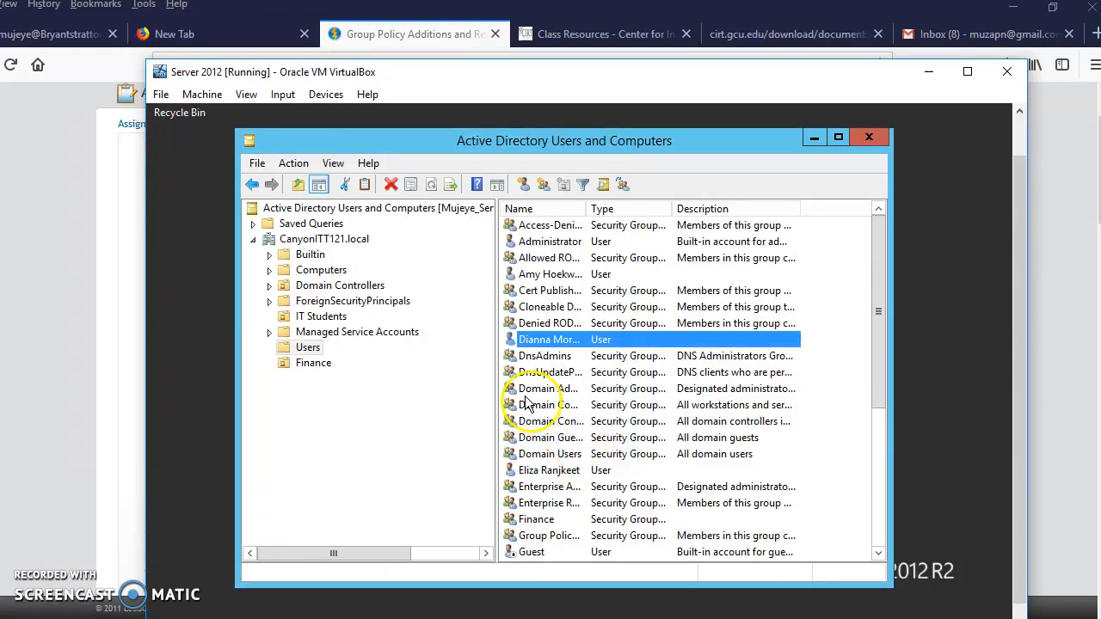
pyautogui.rightClick(527, 340)
pyautogui.click(574, 350)
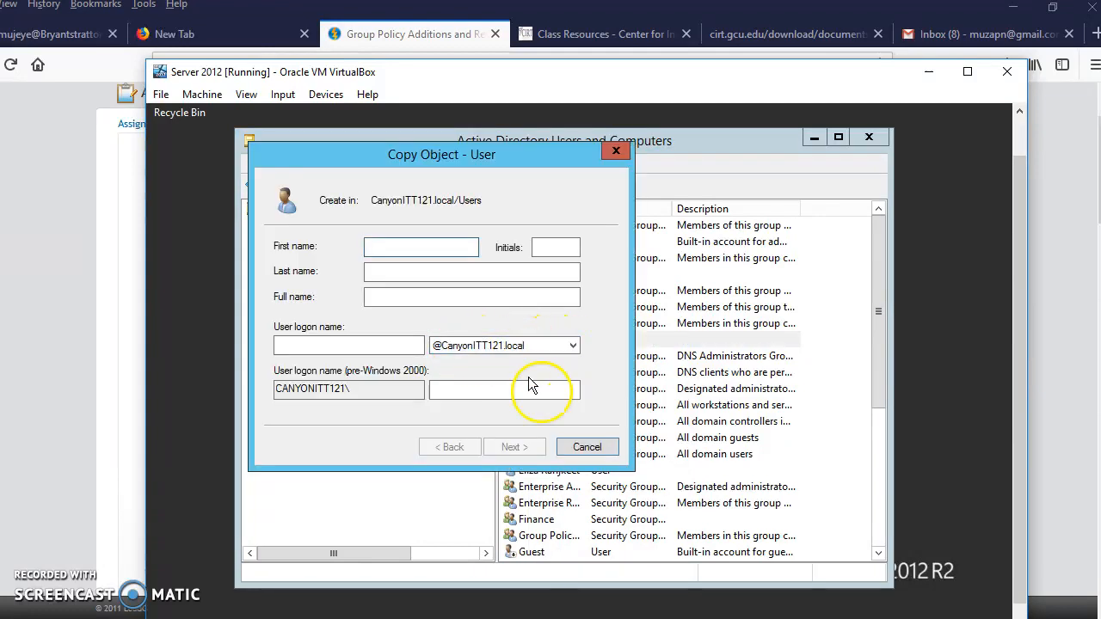
pyautogui.click(589, 448)
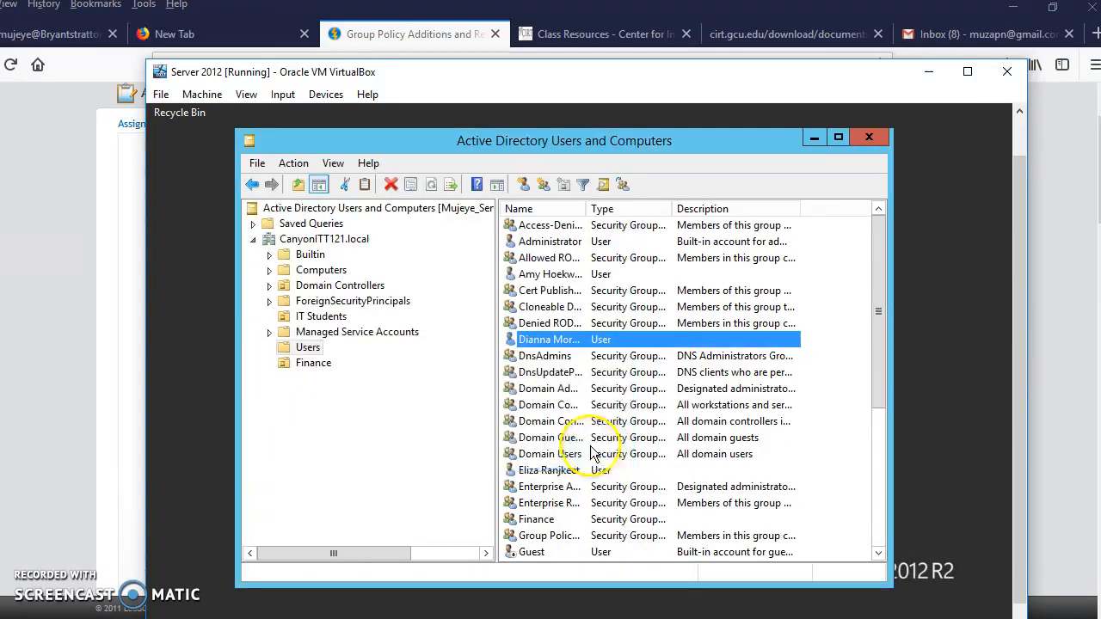
# Try to move the Finance organizational unit into the Finance container and dismiss the resulting dialog.
pyautogui.rightClick(297, 365)
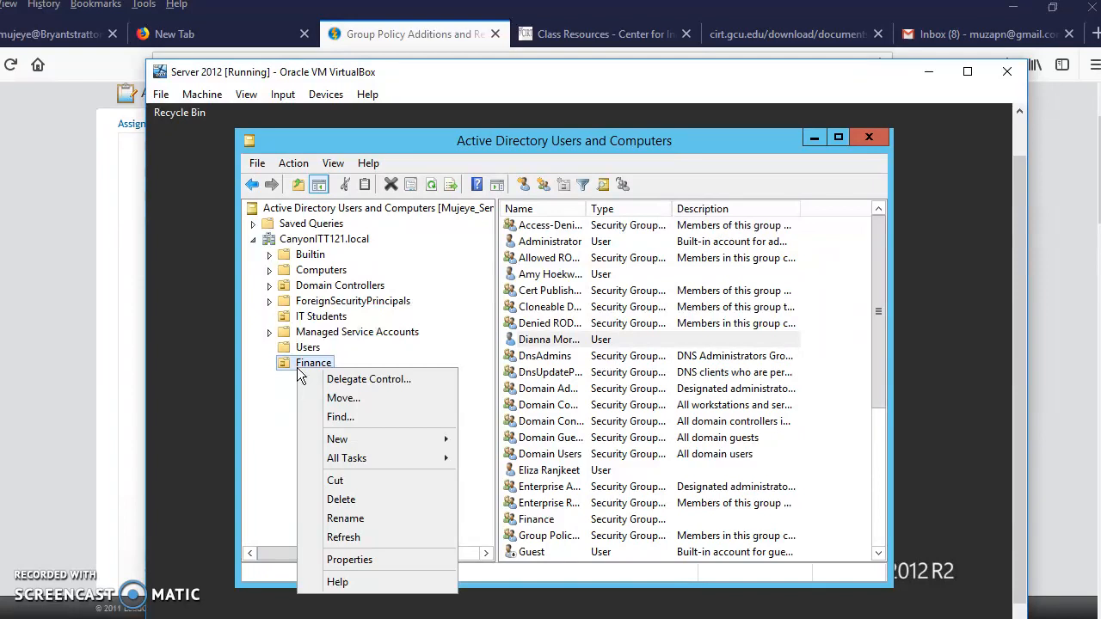
pyautogui.click(344, 403)
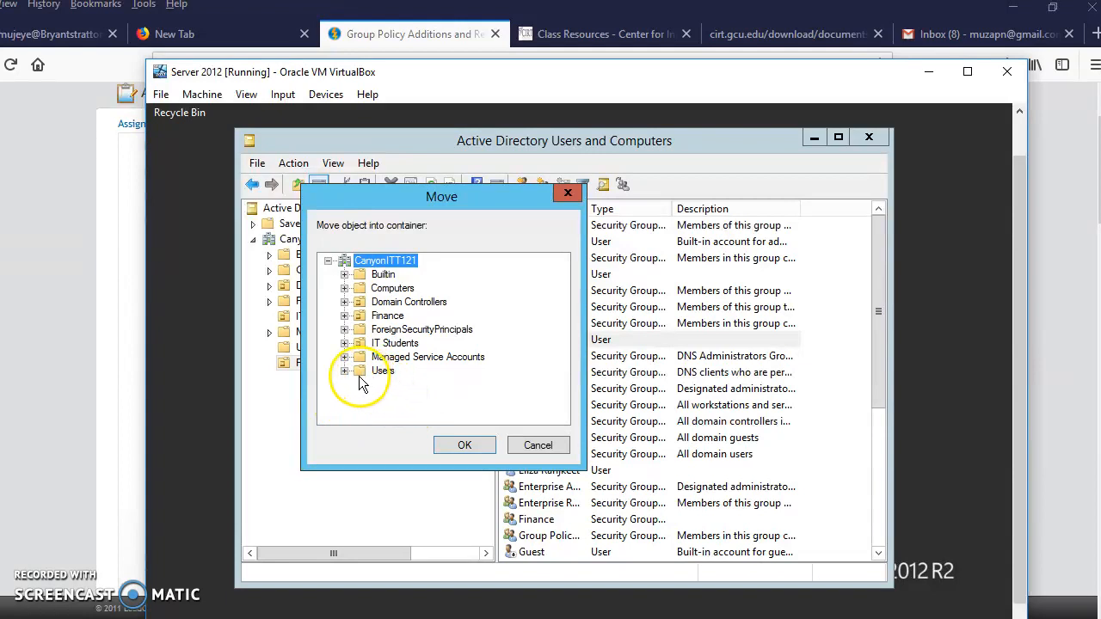
pyautogui.click(381, 316)
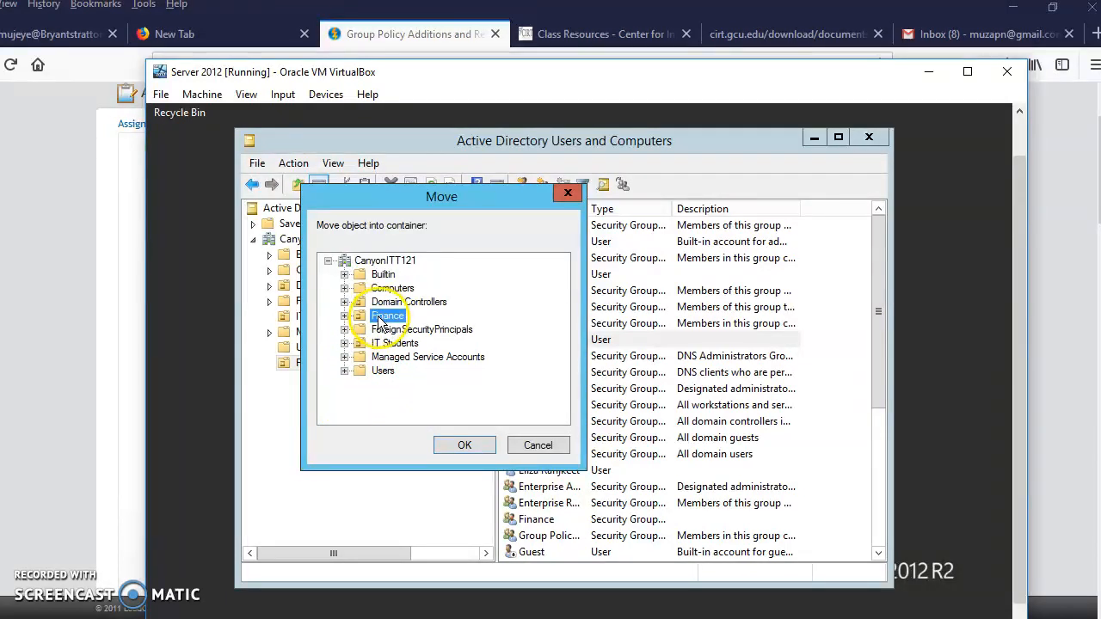
pyautogui.click(462, 444)
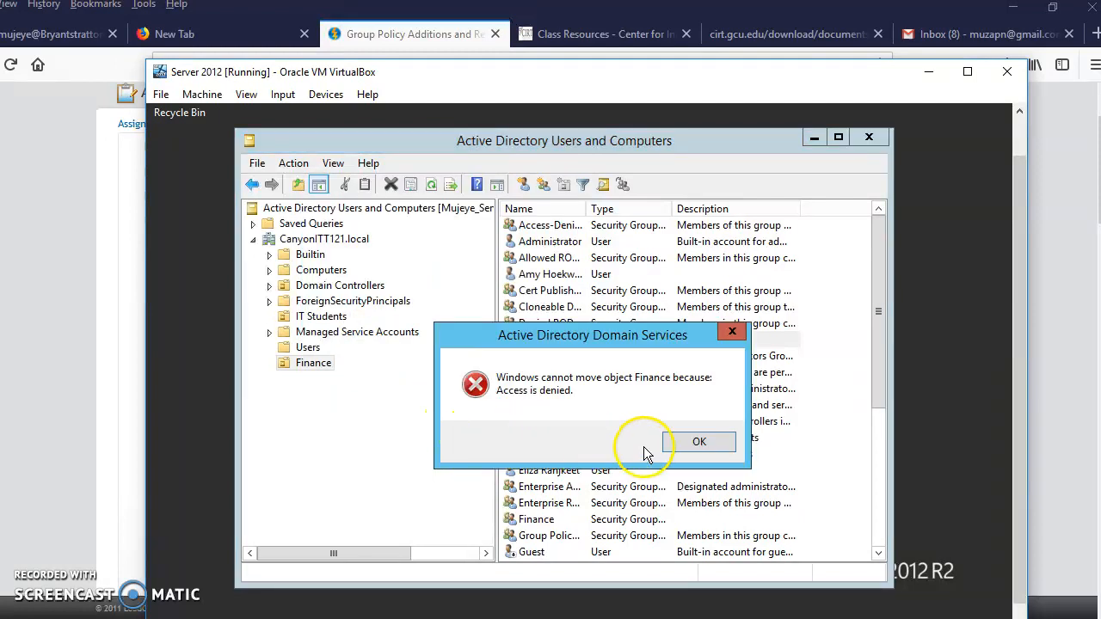
pyautogui.click(703, 451)
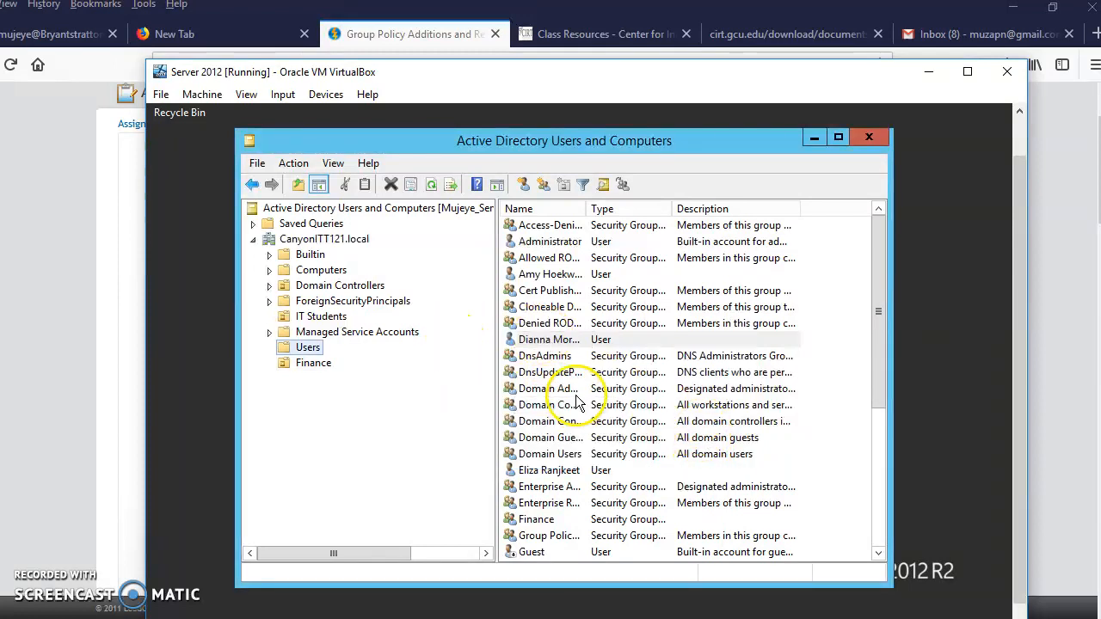
# Check the contents of the Finance organizational unit and close Active Directory Users and Computers.
pyautogui.hscroll(2, 476, 415)
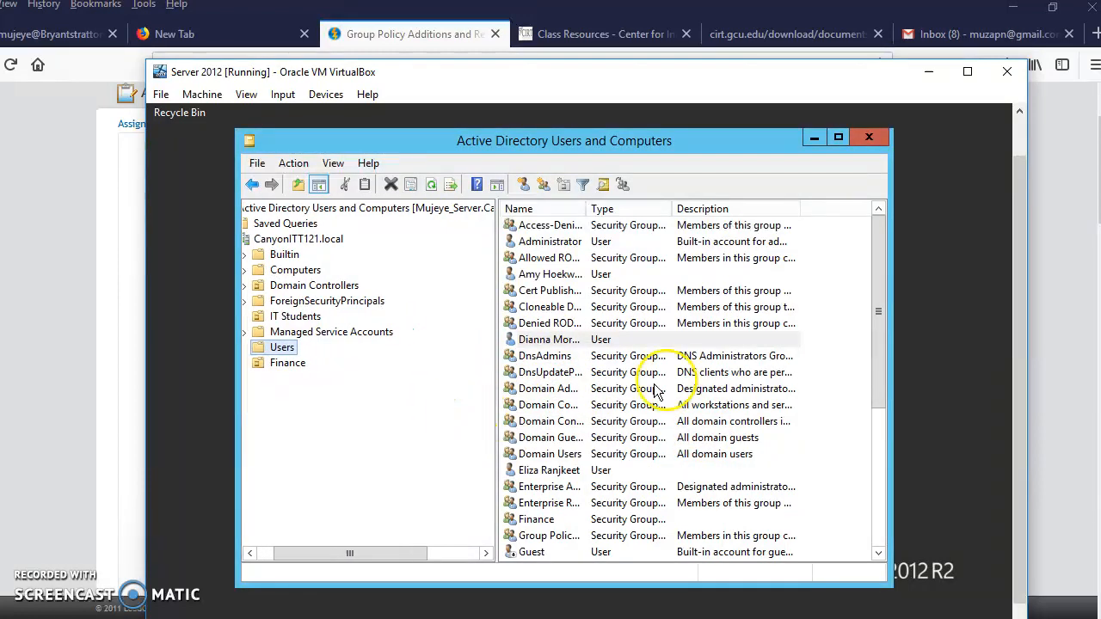
pyautogui.click(284, 363)
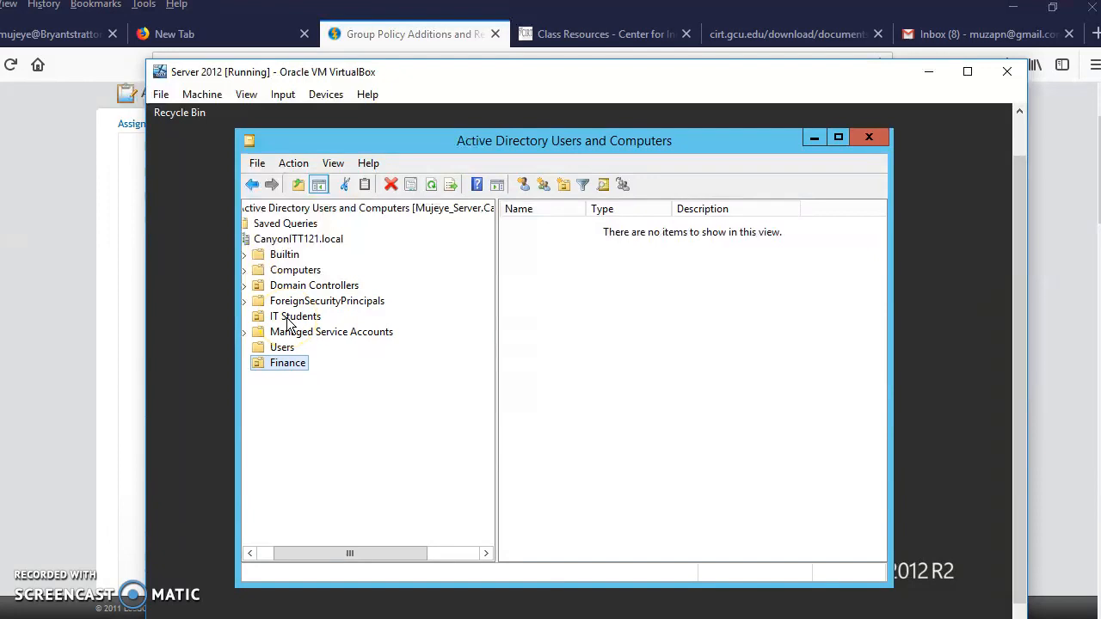
pyautogui.moveTo(344, 550); pyautogui.dragTo(327, 551)
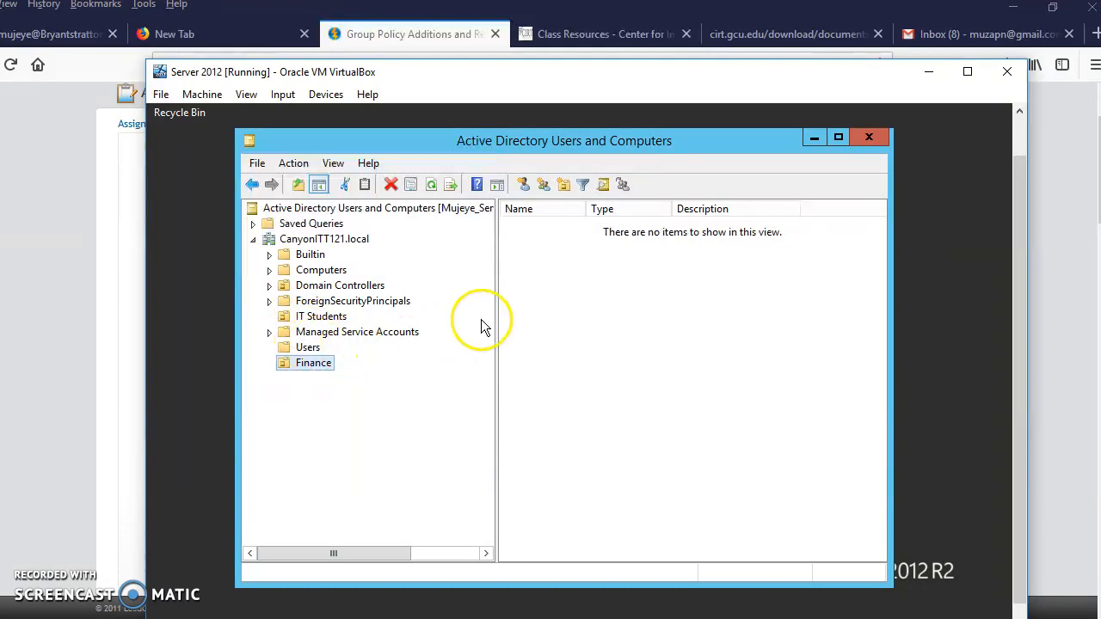
pyautogui.click(868, 140)
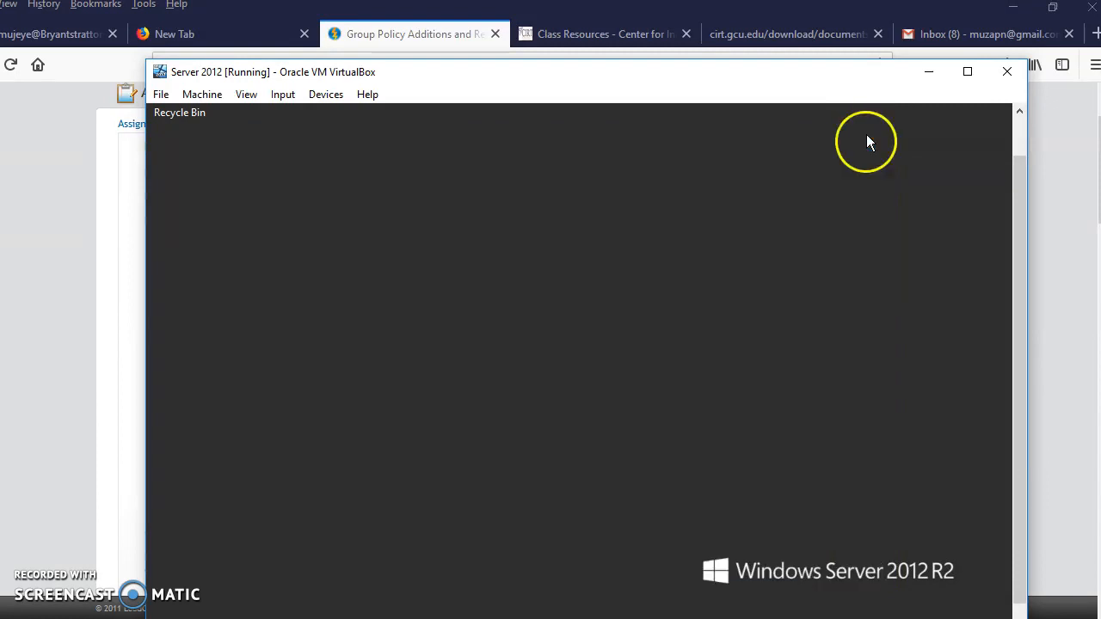
# Open the Group Policy Management console on the server and place its window where it is fully visible.
pyautogui.moveTo(1022, 242); pyautogui.dragTo(1032, 350)
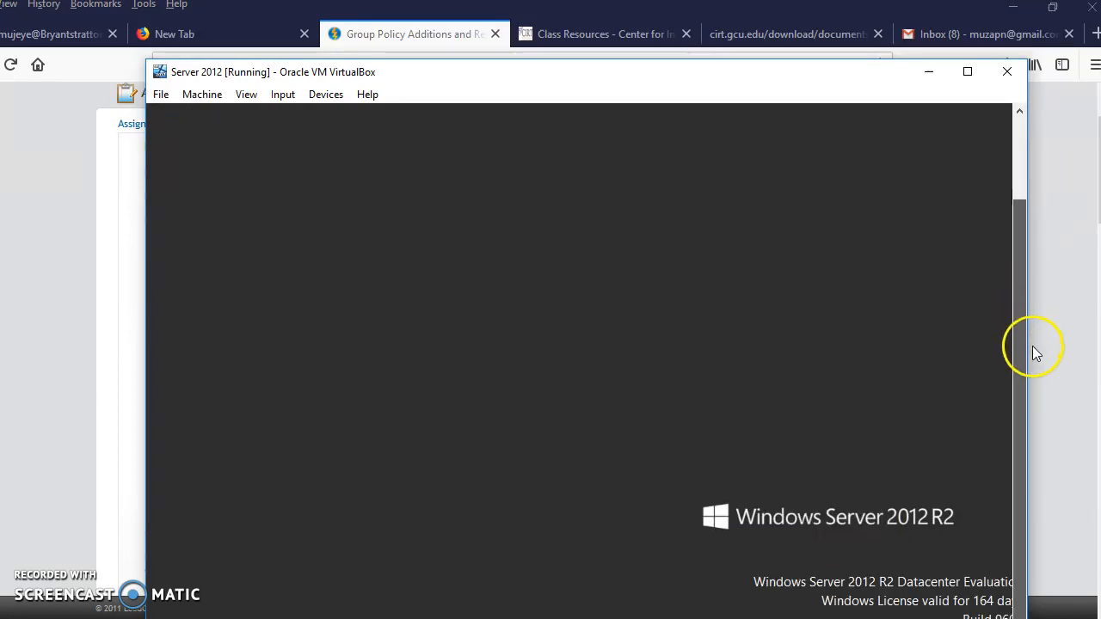
pyautogui.moveTo(724, 76); pyautogui.dragTo(704, 26)
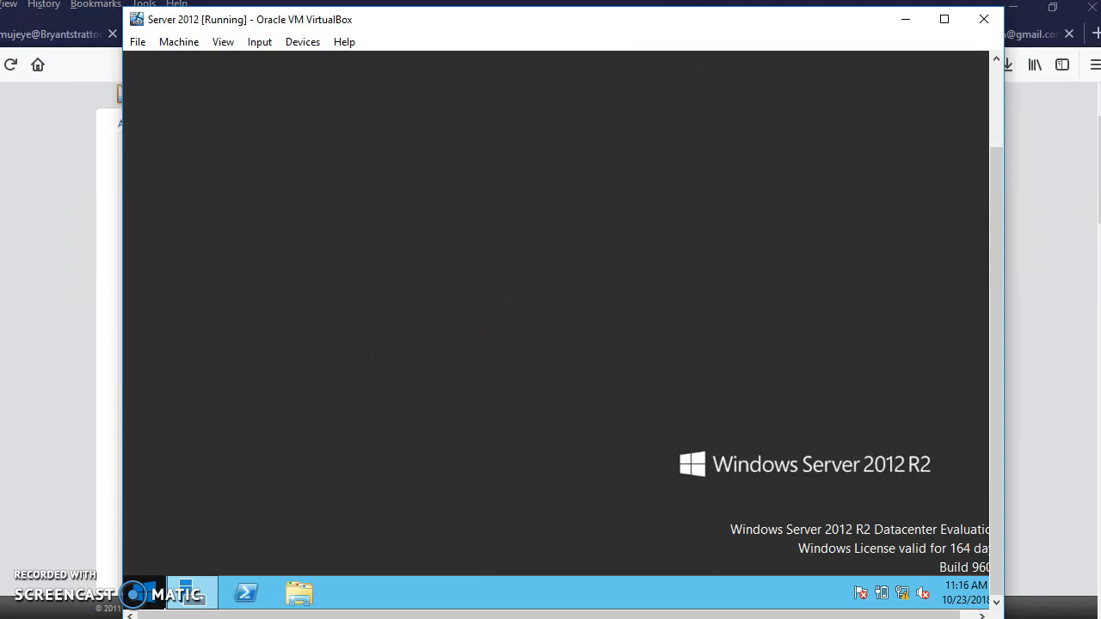
pyautogui.click(150, 606)
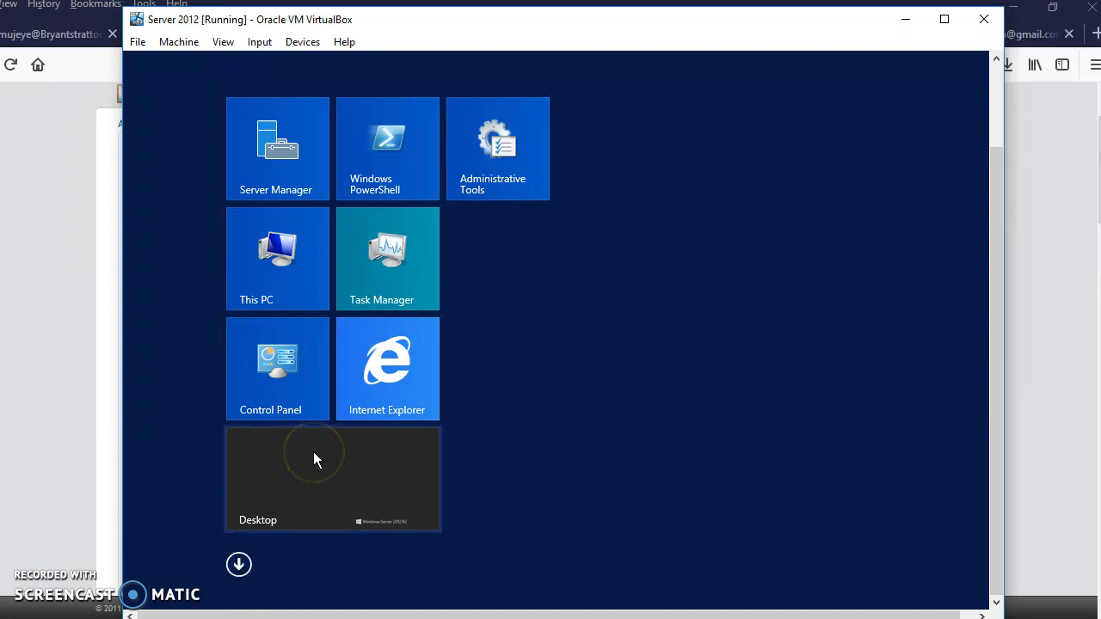
pyautogui.click(238, 565)
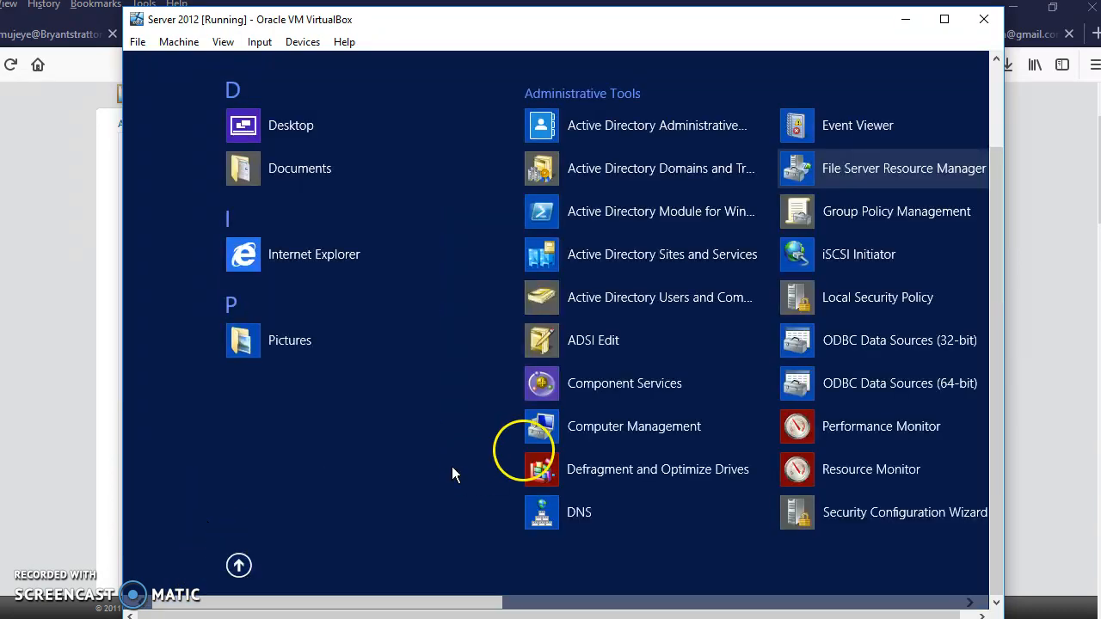
pyautogui.click(883, 215)
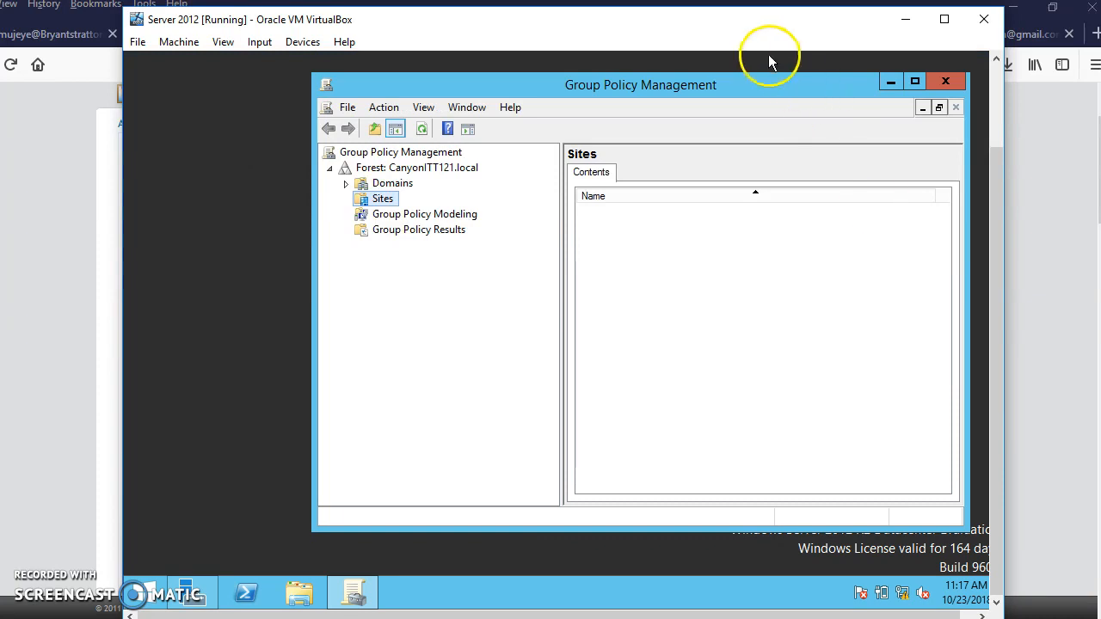
pyautogui.moveTo(761, 85); pyautogui.dragTo(637, 80)
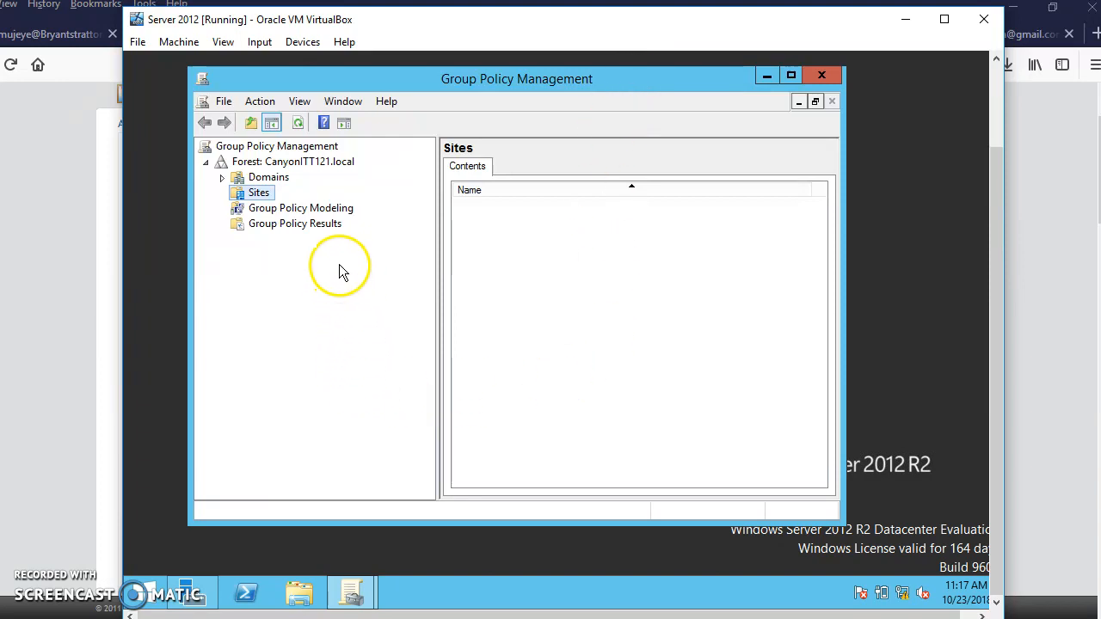
# Expand the CanyonITT121.local forest down to the policies and organizational units of the CanyonITT121.local domain.
pyautogui.click(306, 163)
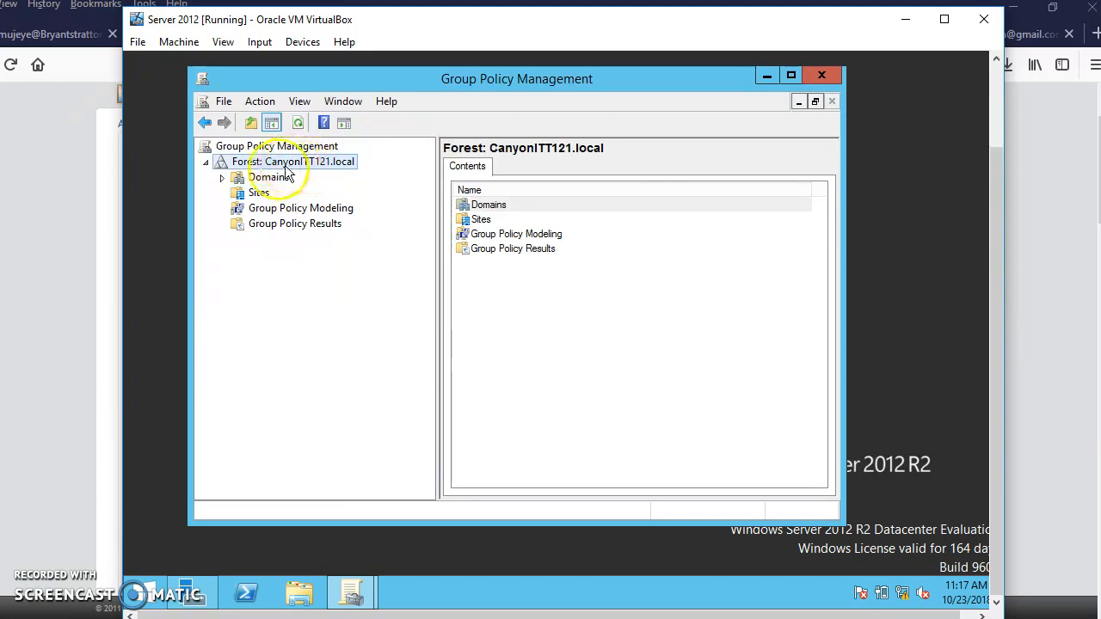
pyautogui.click(224, 178)
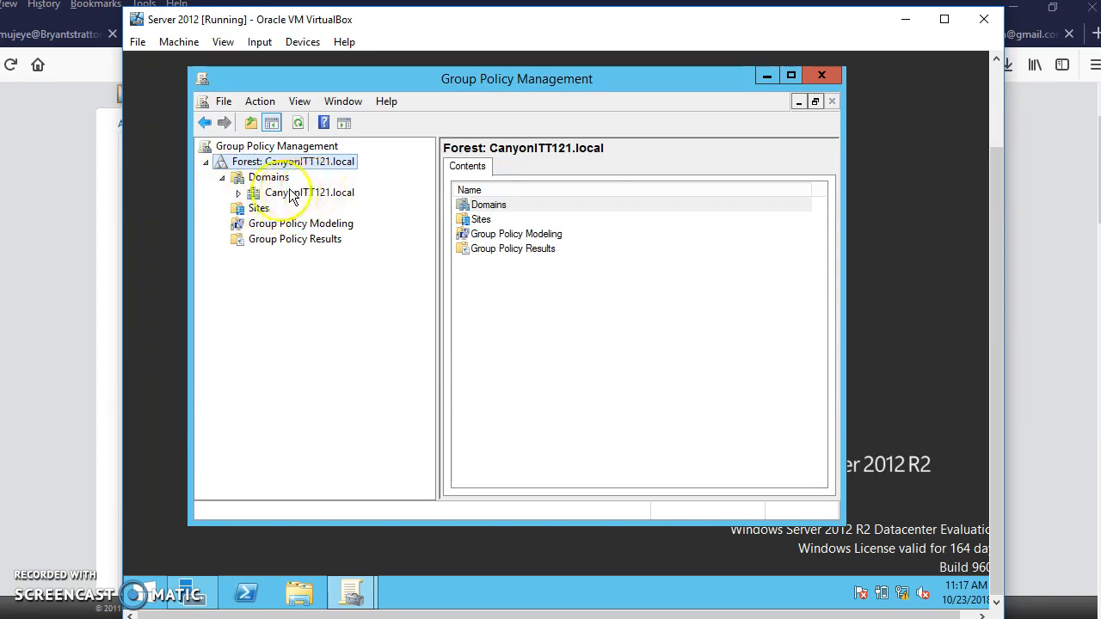
pyautogui.click(238, 194)
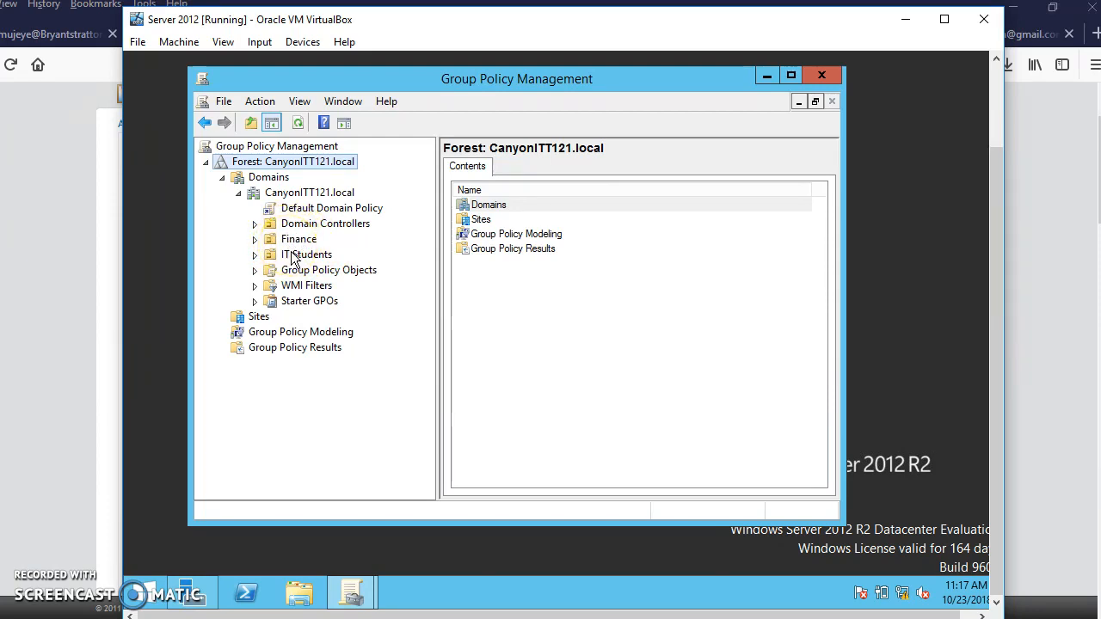
# Examine the available actions and status of the CanyonITT121.local domain and the policy linked under IT Students.
pyautogui.rightClick(310, 193)
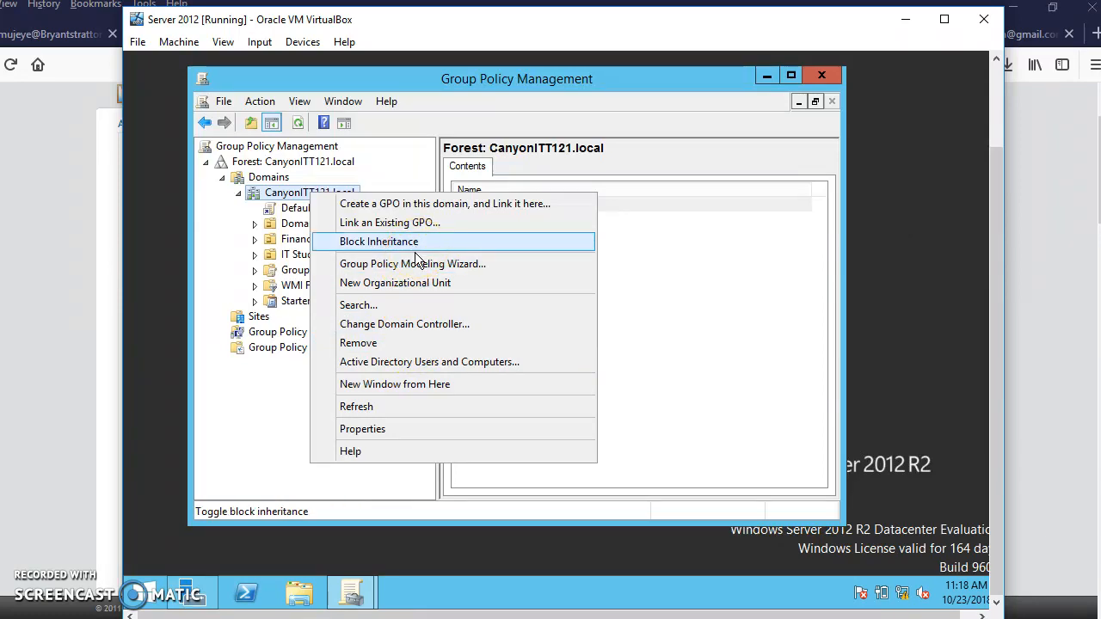
pyautogui.click(408, 286)
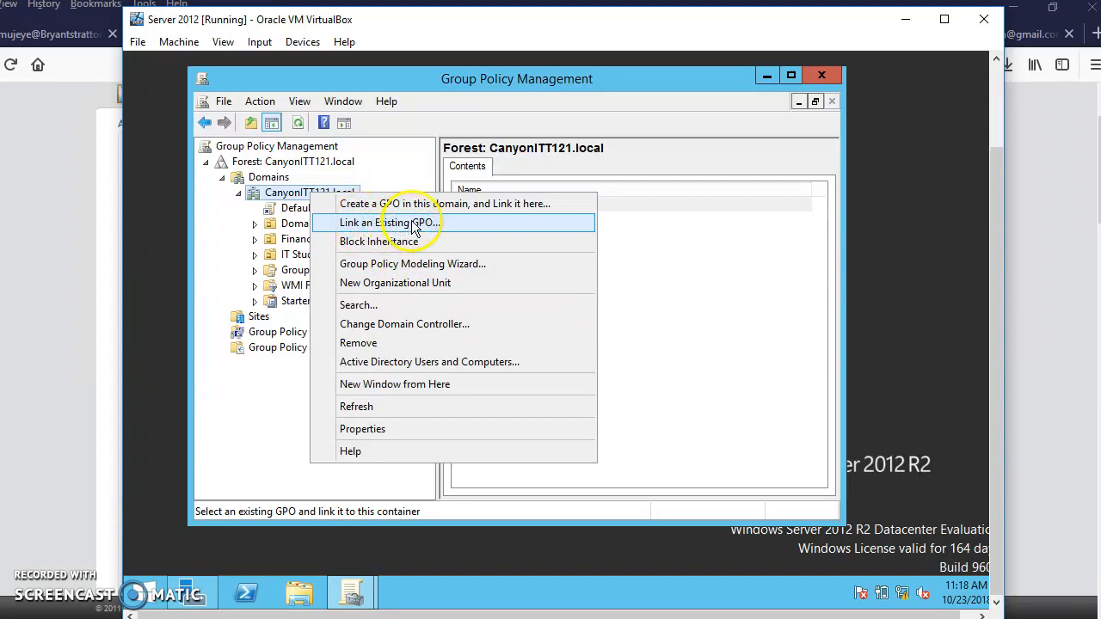
pyautogui.click(289, 194)
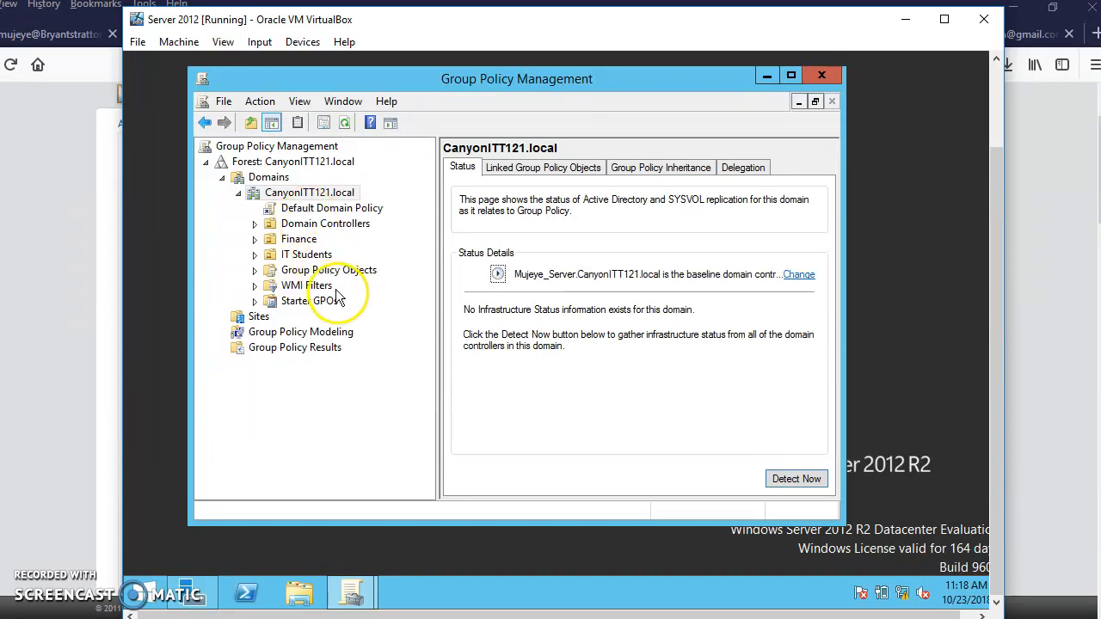
pyautogui.click(255, 256)
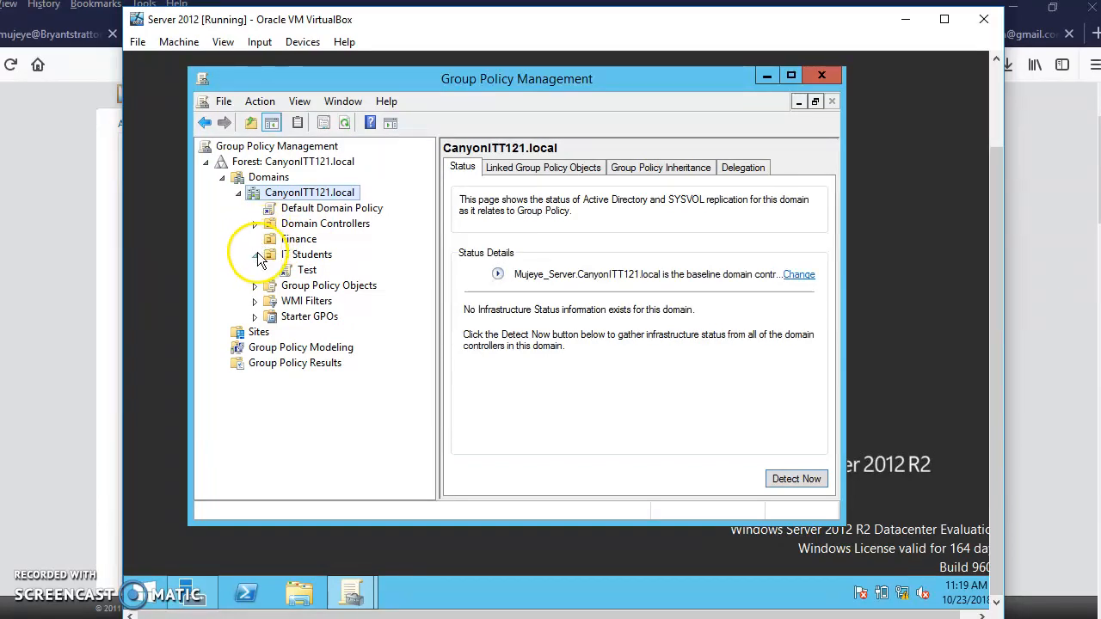
pyautogui.click(257, 255)
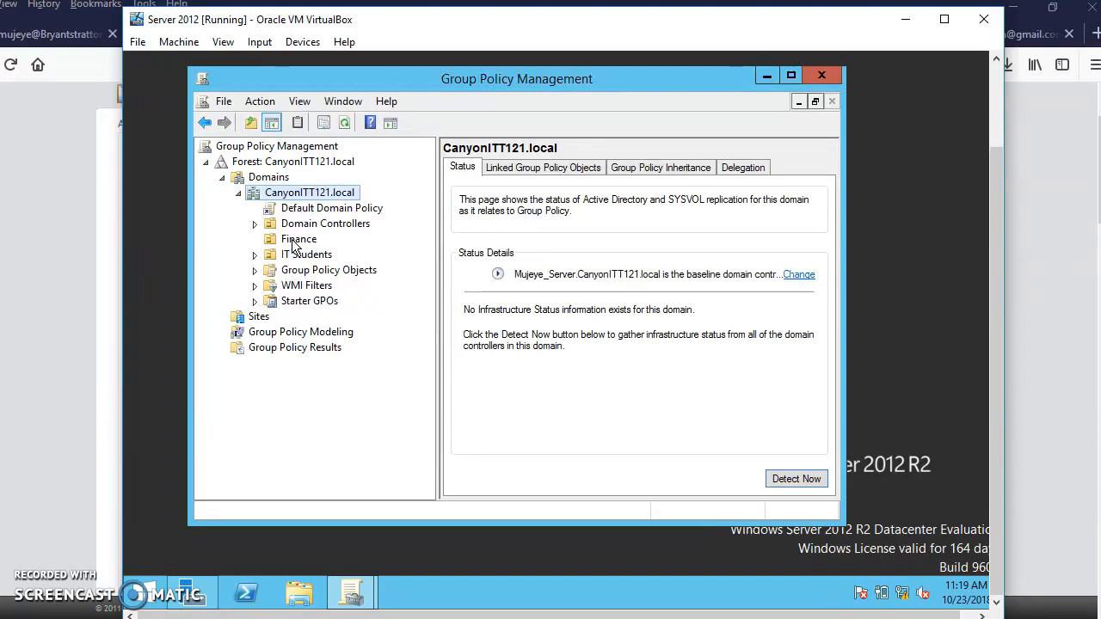
# Create a GPO named Budget Restrictions linked to the Finance organizational unit, with no source starter GPO.
pyautogui.rightClick(294, 246)
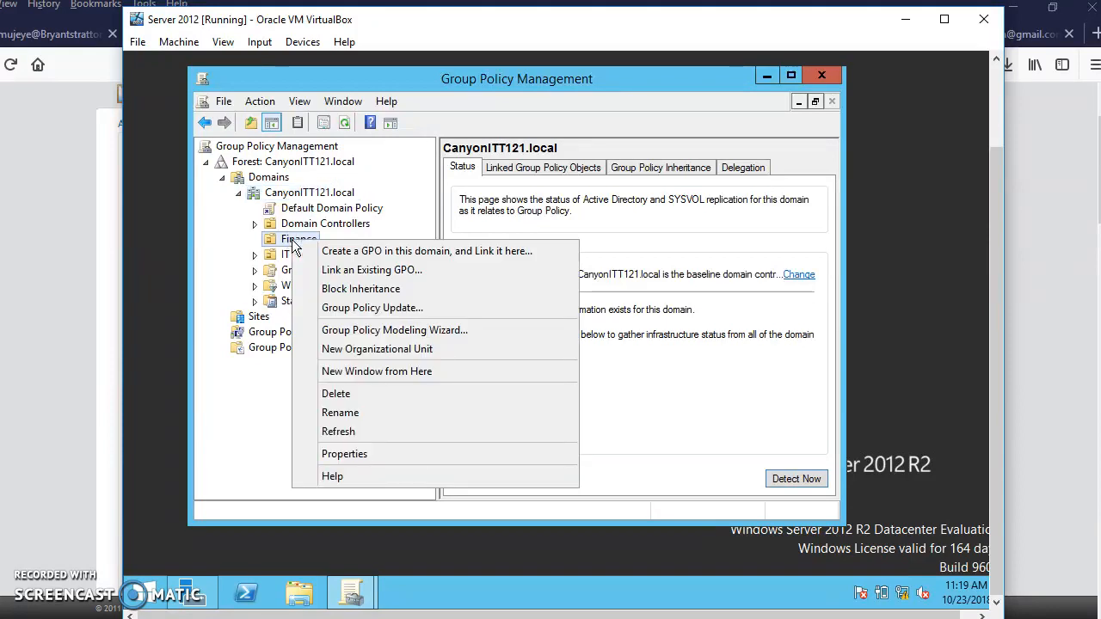
pyautogui.click(382, 251)
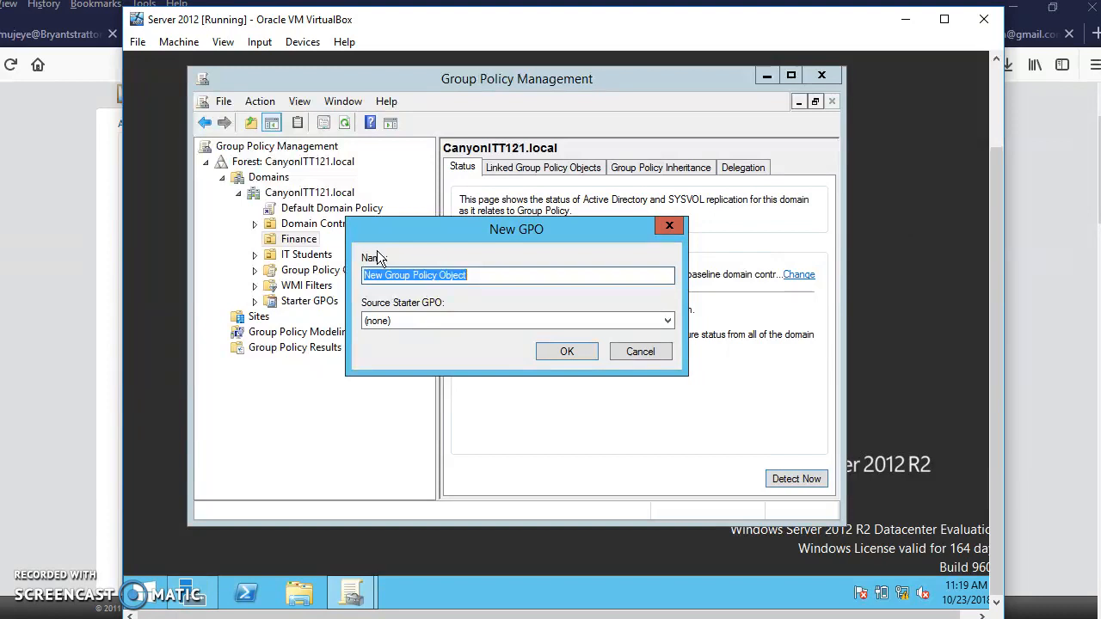
pyautogui.write('Budget ')
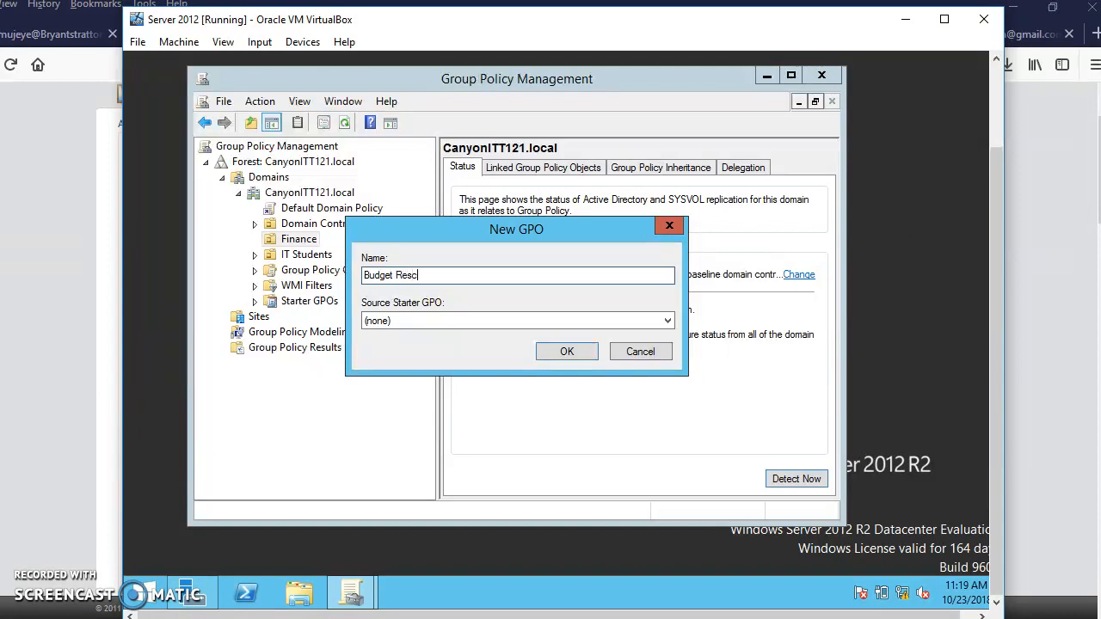
pyautogui.write('Restrictions')
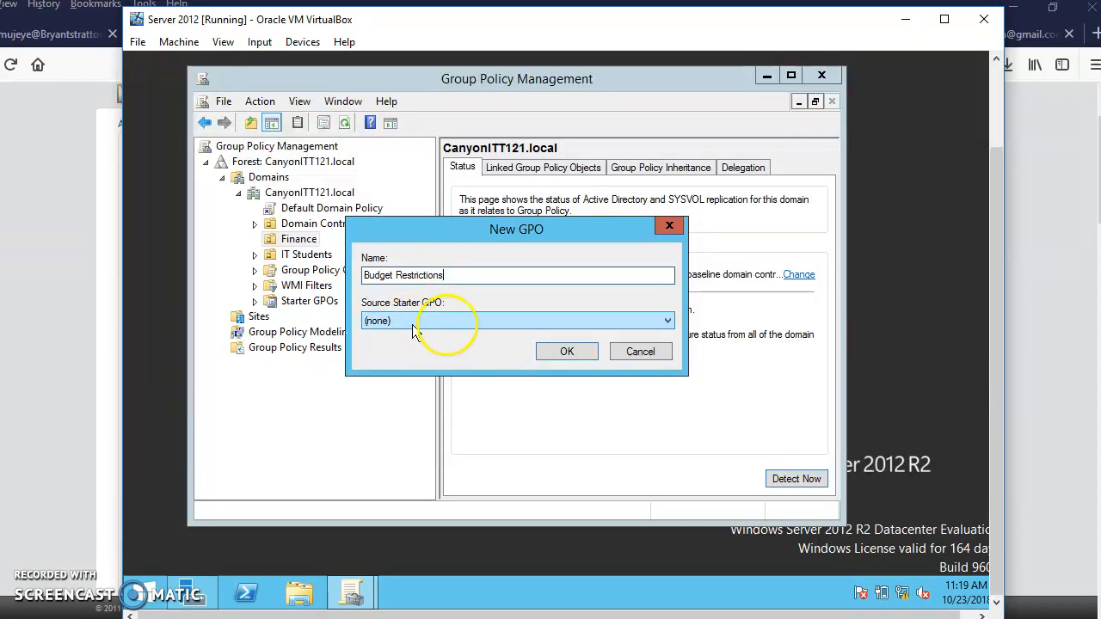
pyautogui.click(566, 353)
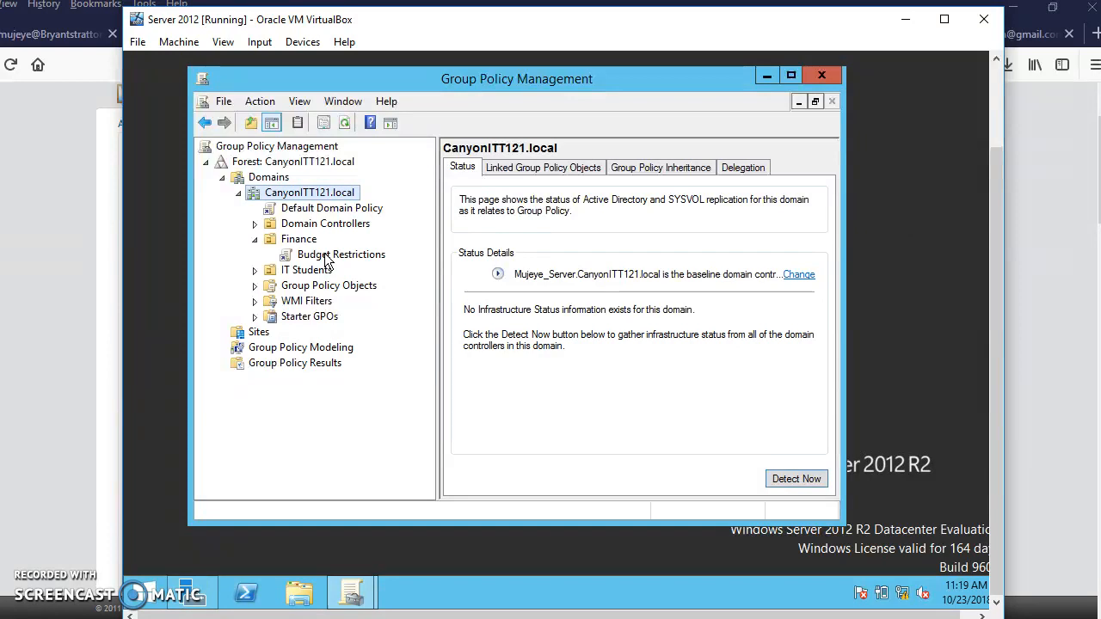
# Look over the Budget Restrictions policy's configuration nodes in the Group Policy Management Editor and close the editor.
pyautogui.rightClick(325, 256)
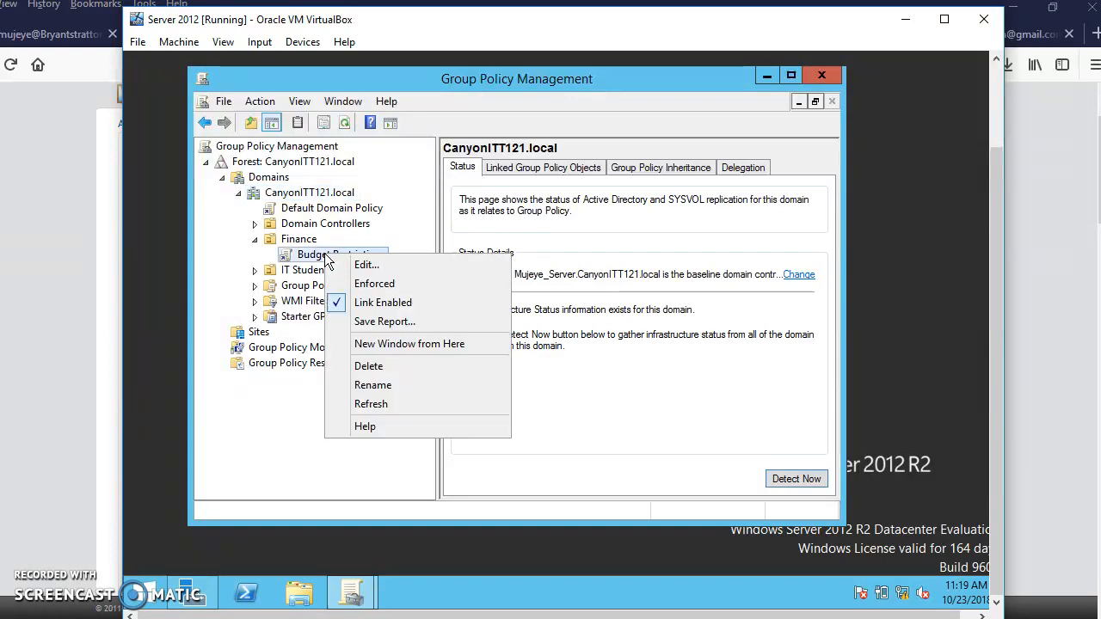
pyautogui.click(365, 266)
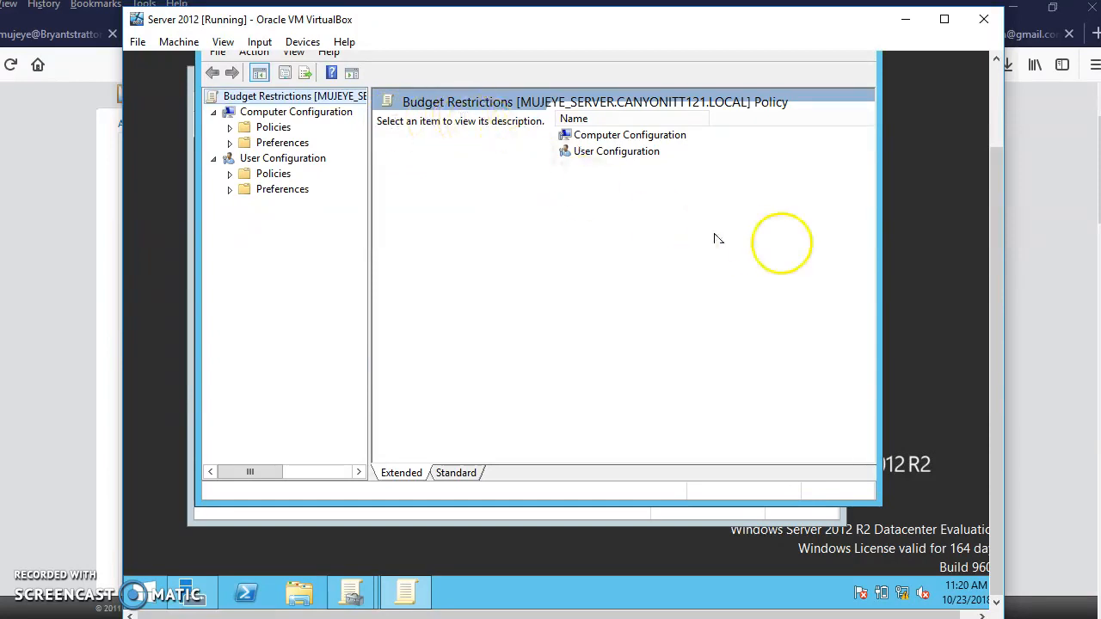
pyautogui.moveTo(999, 301); pyautogui.dragTo(984, 252)
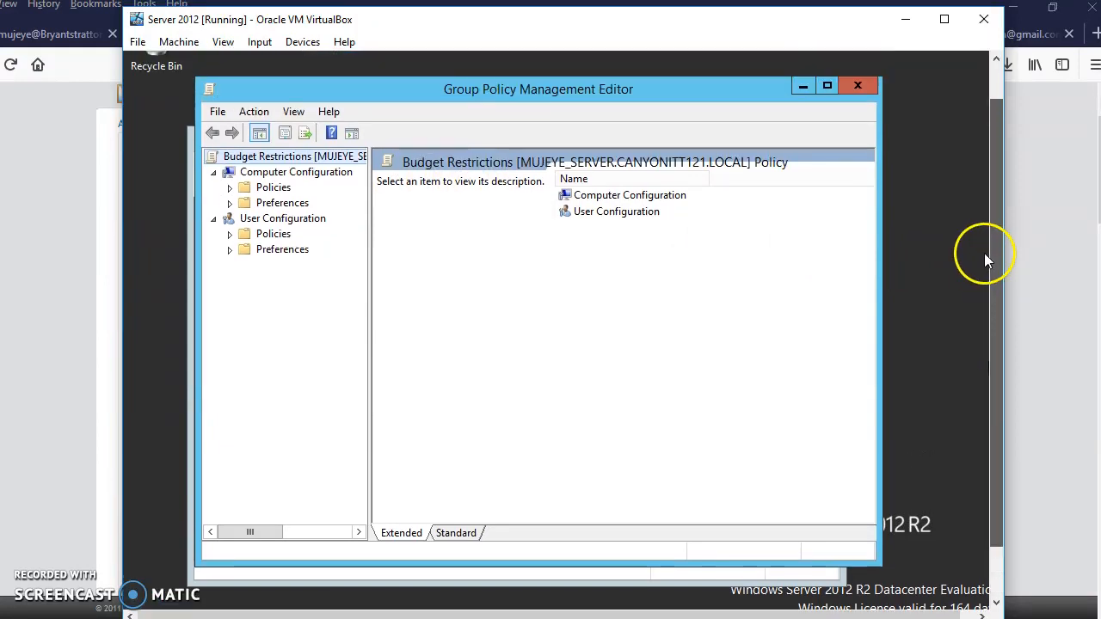
pyautogui.click(864, 86)
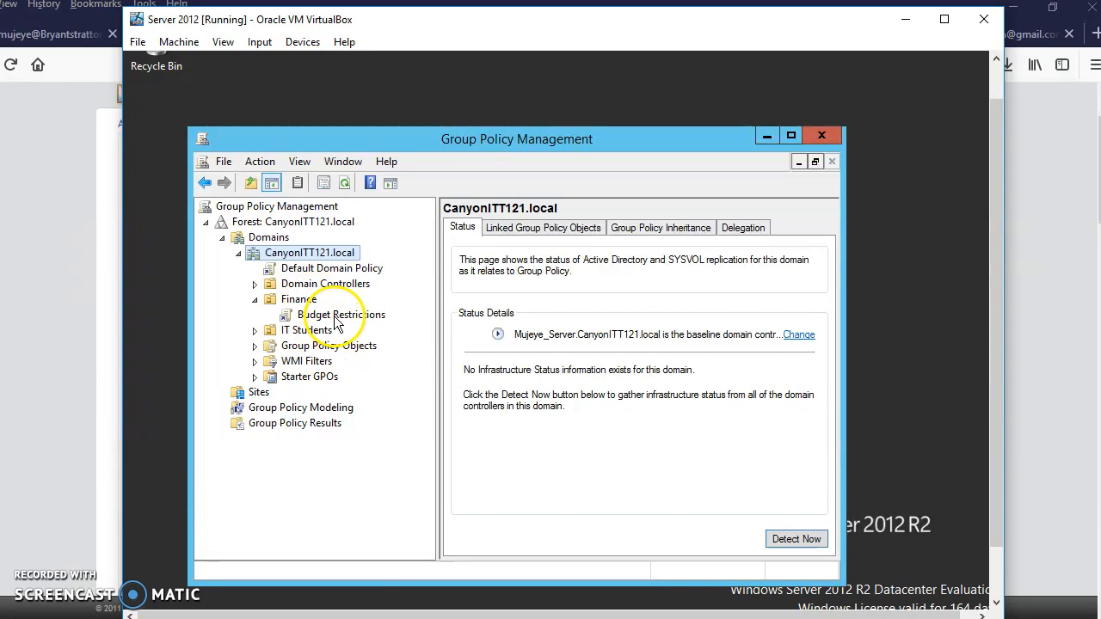
# Examine the scope and available actions of the Default Domain Policy, dismissing the GPO link notice.
pyautogui.click(303, 269)
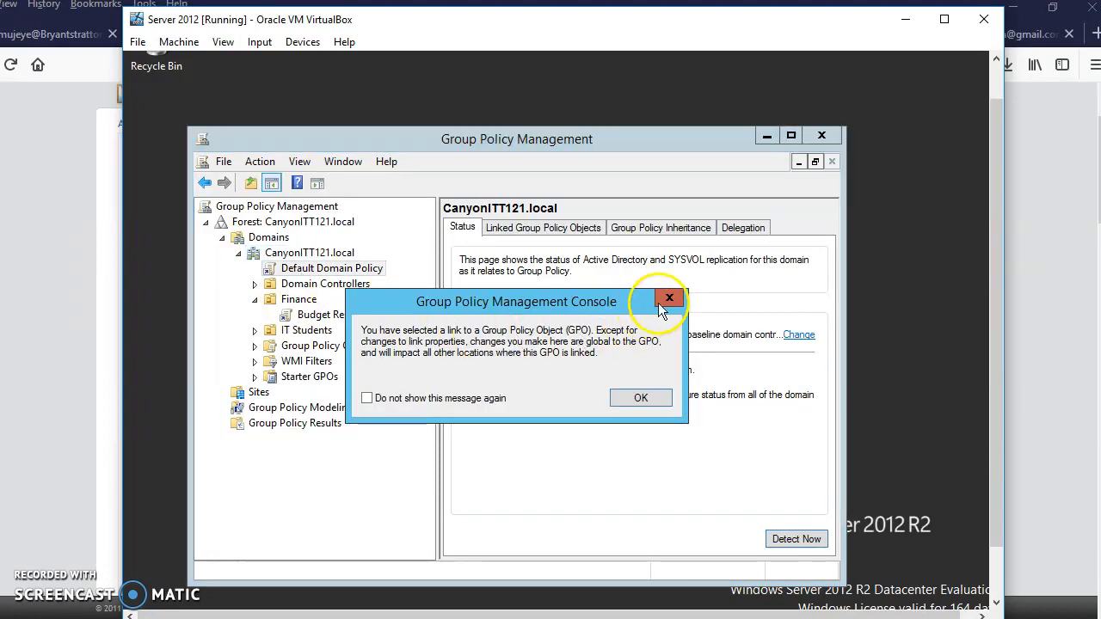
pyautogui.click(659, 304)
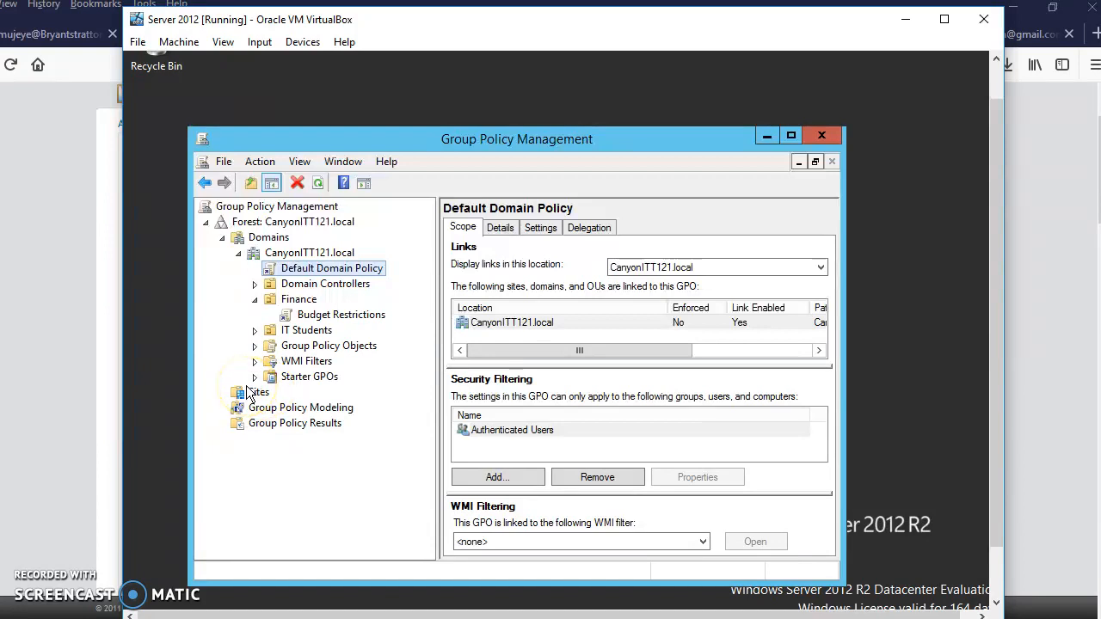
pyautogui.rightClick(318, 273)
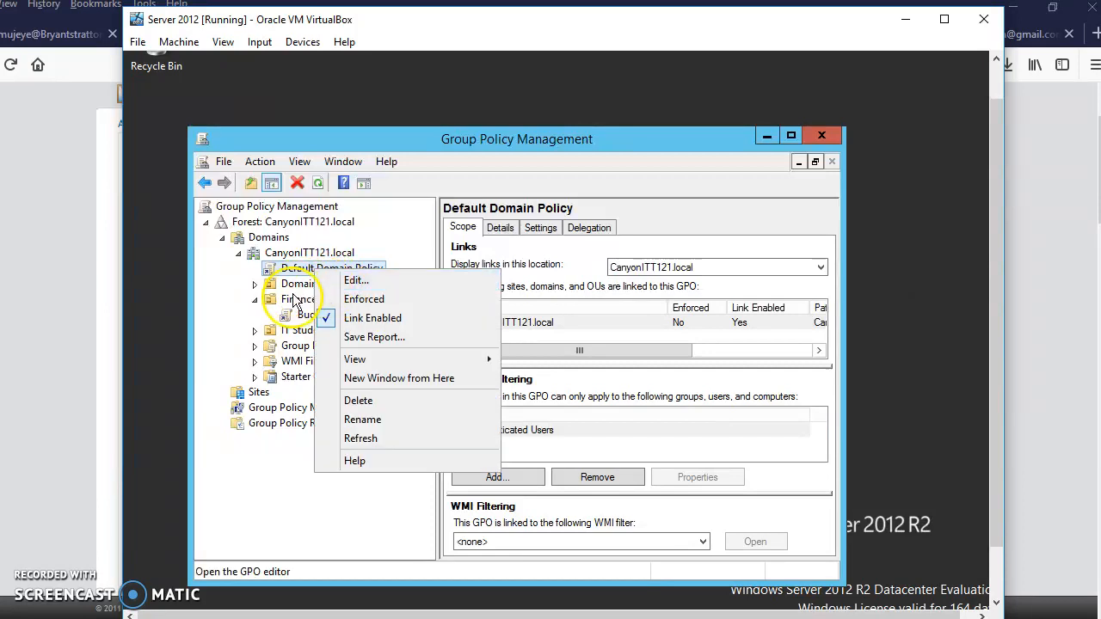
# Open the Budget Restrictions policy linked under Finance for editing, dismissing the GPO link notice.
pyautogui.click(292, 315)
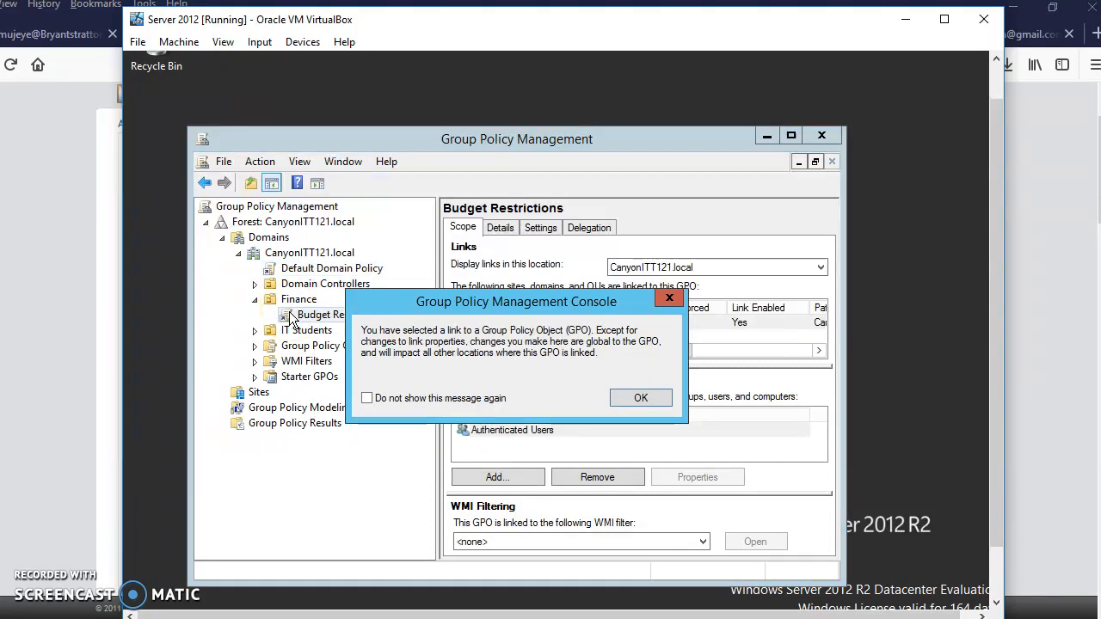
pyautogui.click(643, 400)
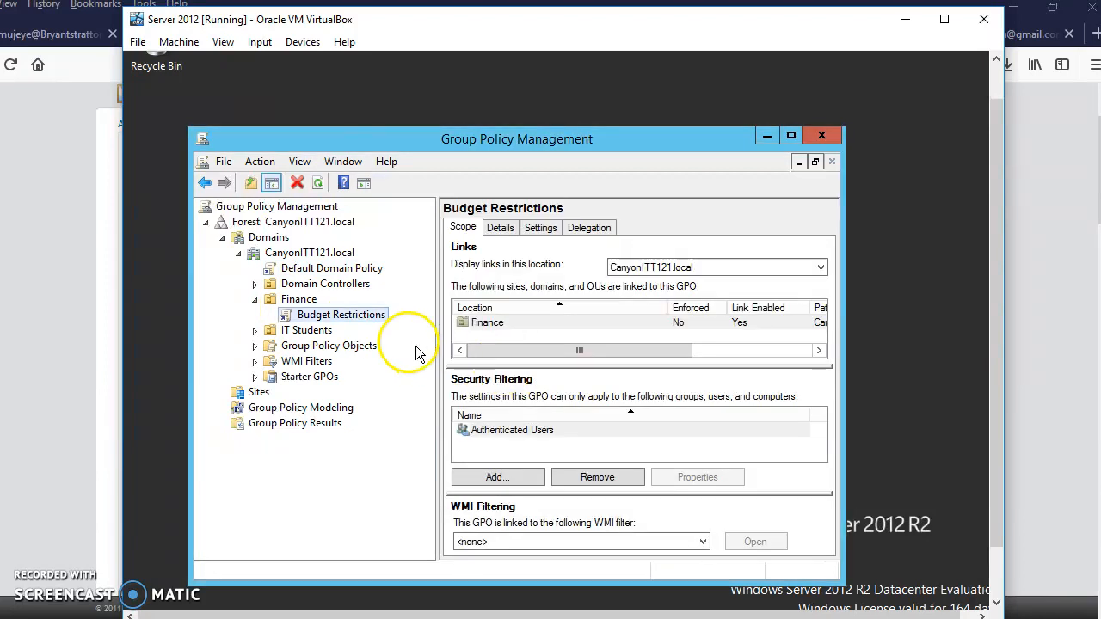
pyautogui.rightClick(330, 318)
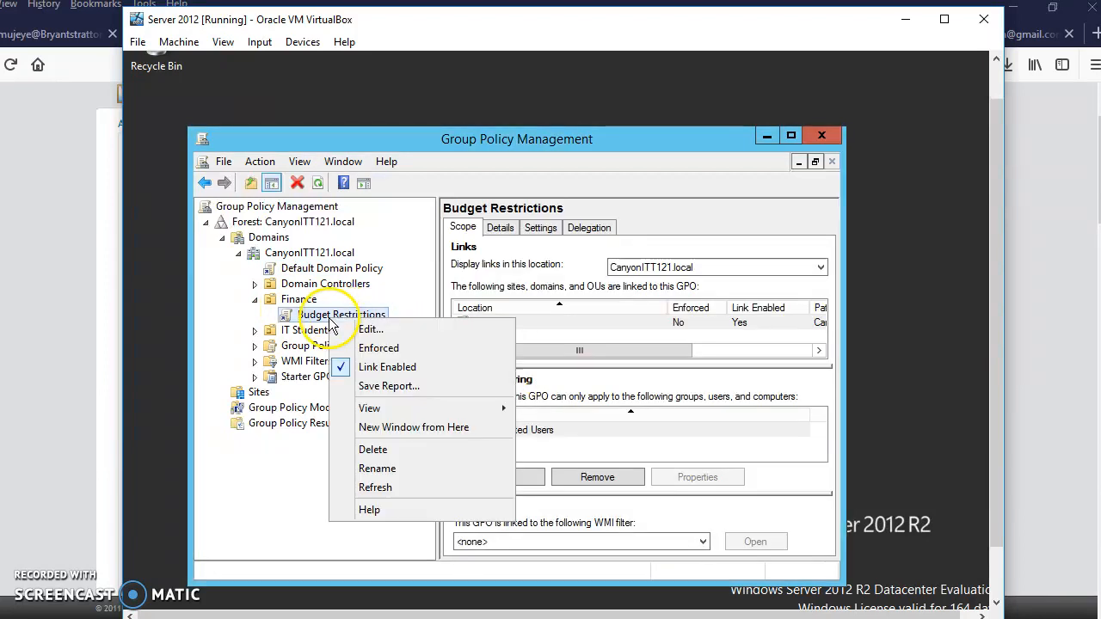
pyautogui.click(378, 328)
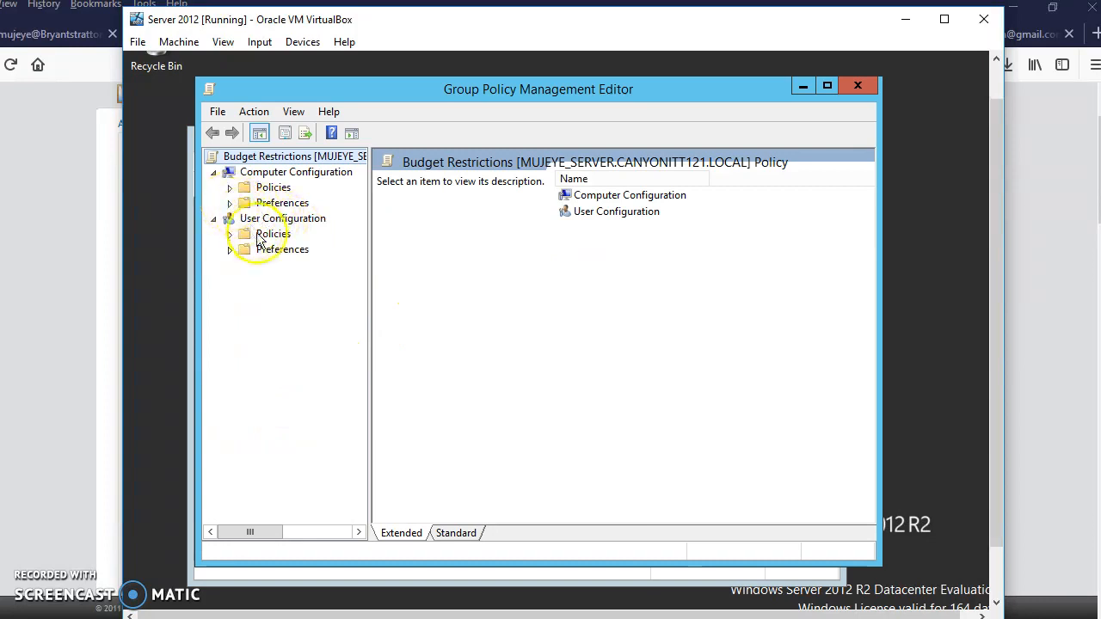
# Display the Password Policy settings within Account Policies, under the Computer Configuration security settings, widening the tree to show full node names.
pyautogui.click(229, 190)
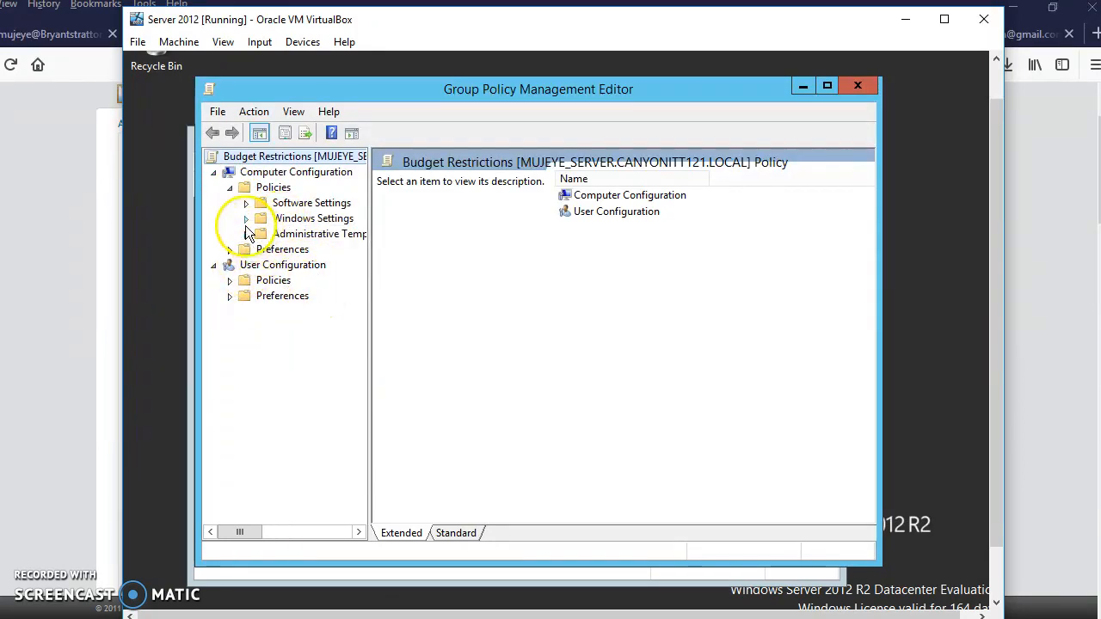
pyautogui.click(246, 219)
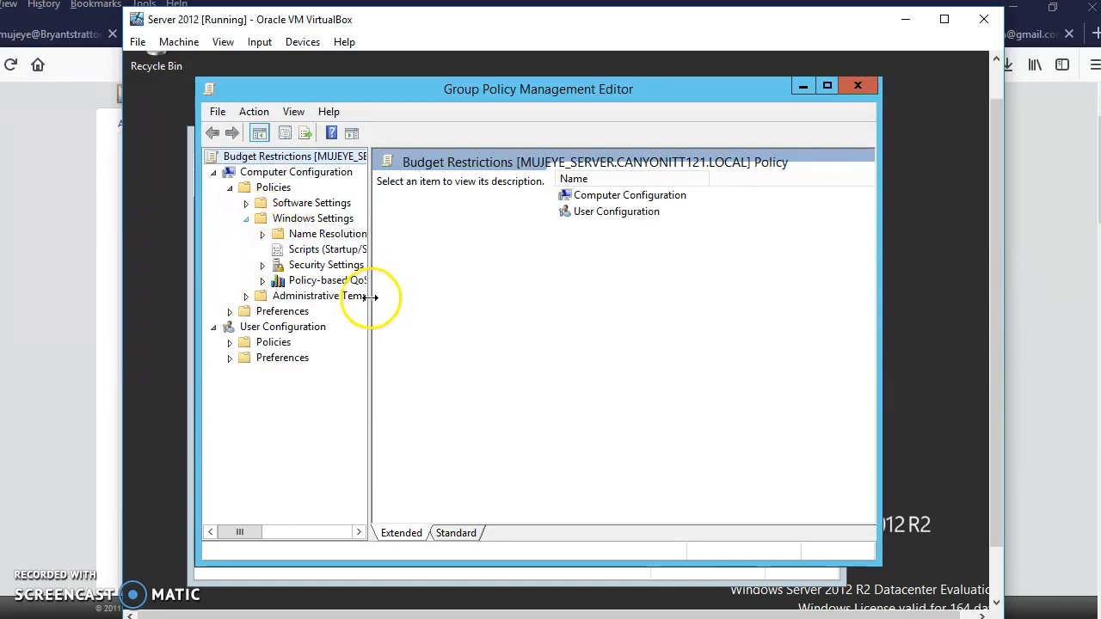
pyautogui.moveTo(370, 333); pyautogui.dragTo(462, 335)
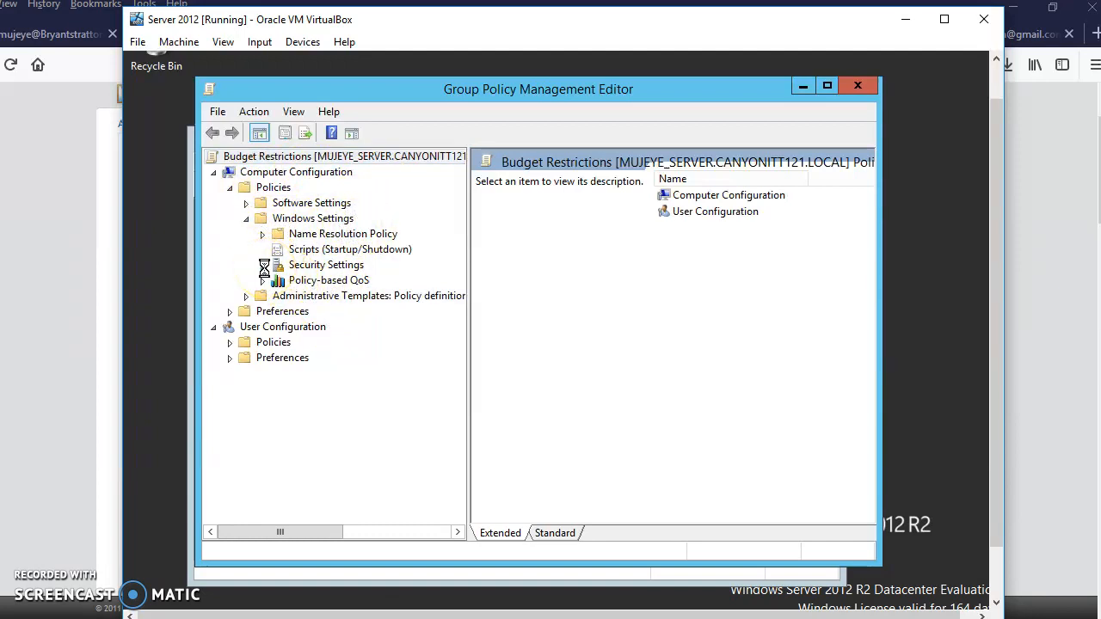
pyautogui.click(263, 266)
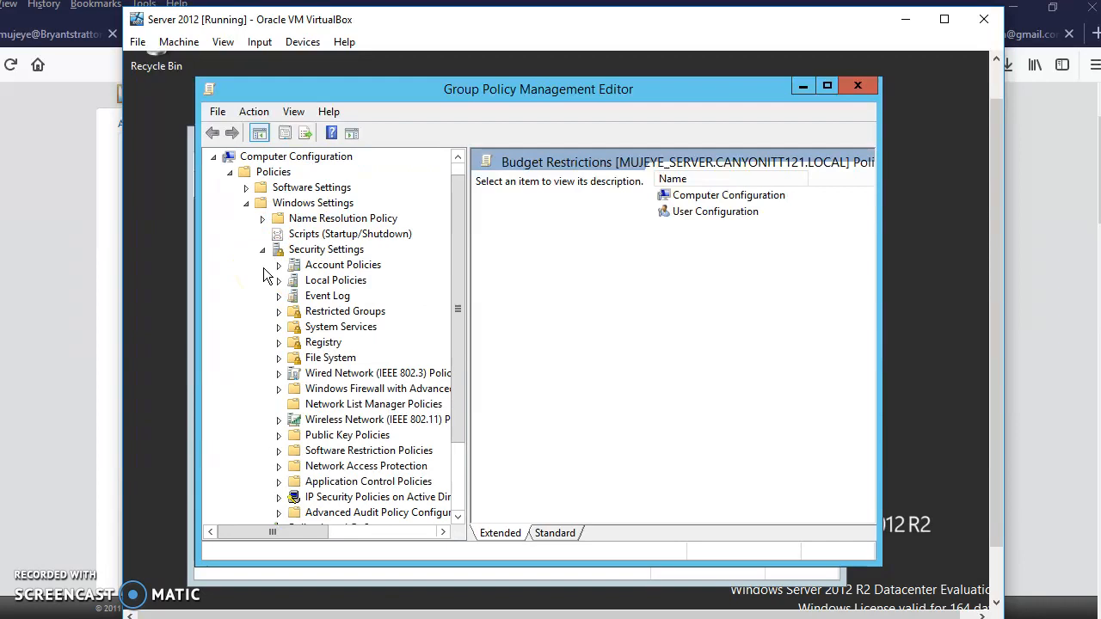
pyautogui.click(330, 268)
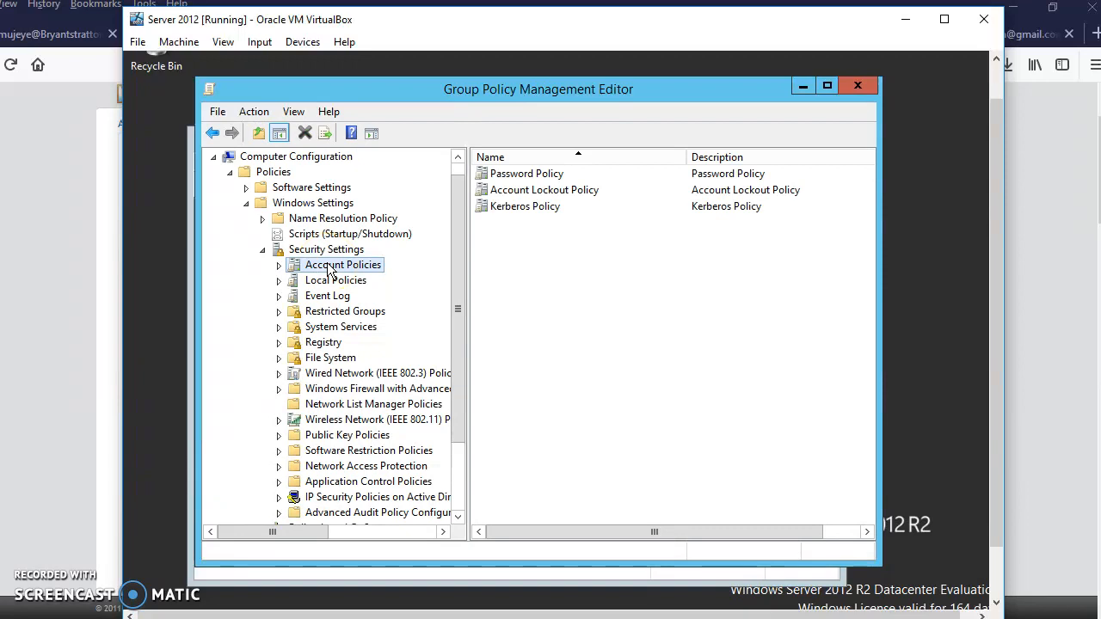
pyautogui.click(279, 266)
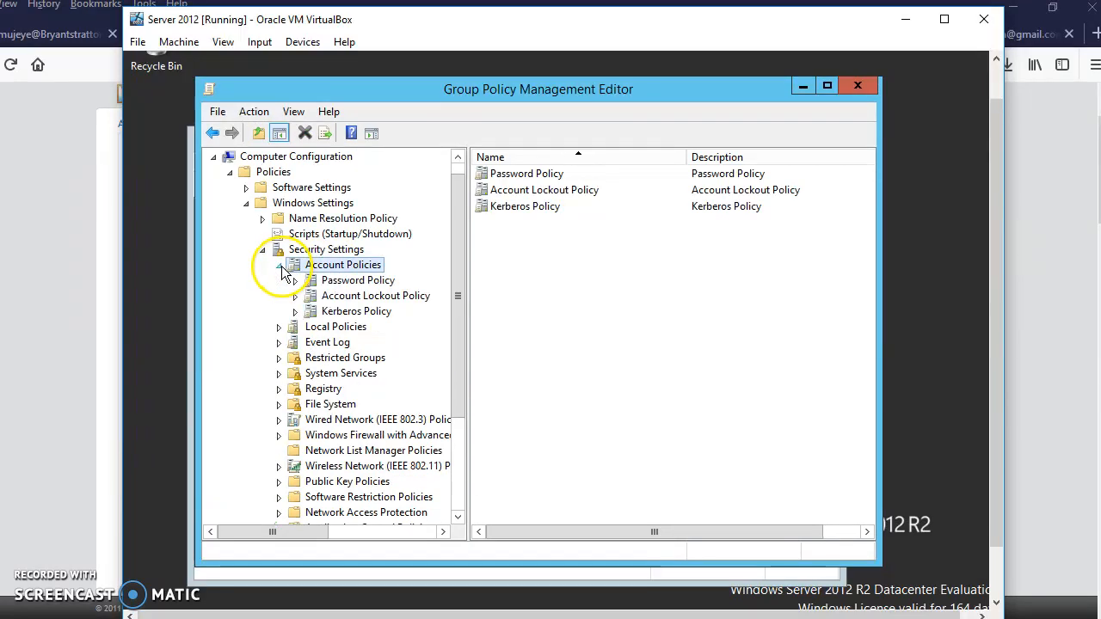
pyautogui.doubleClick(522, 176)
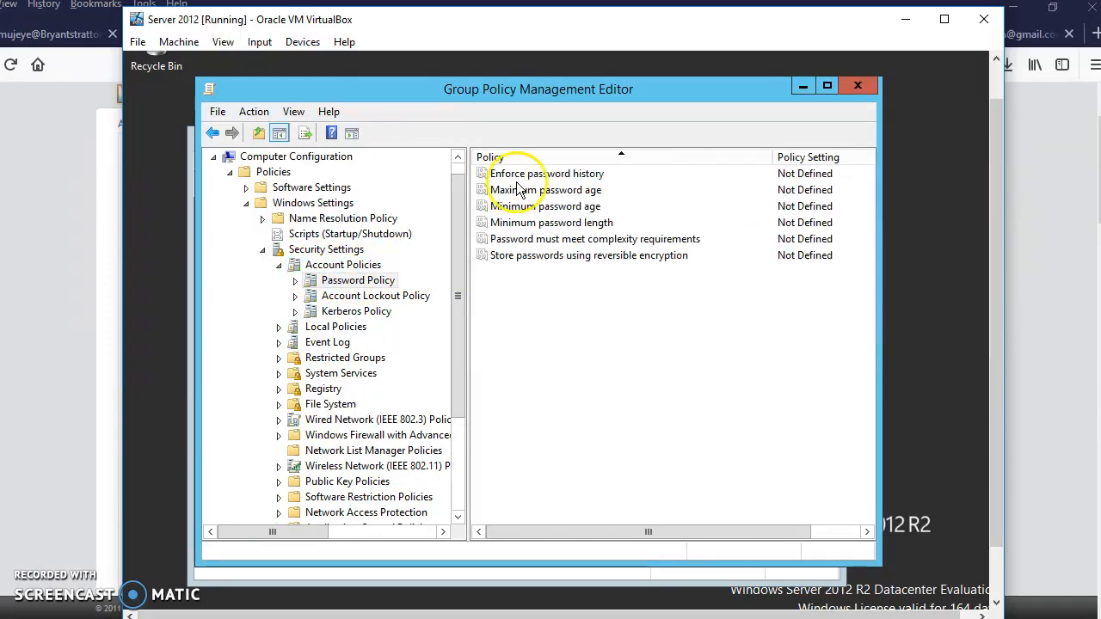
# Define the "Password must meet complexity requirements" setting as Enabled and apply it.
pyautogui.click(508, 174)
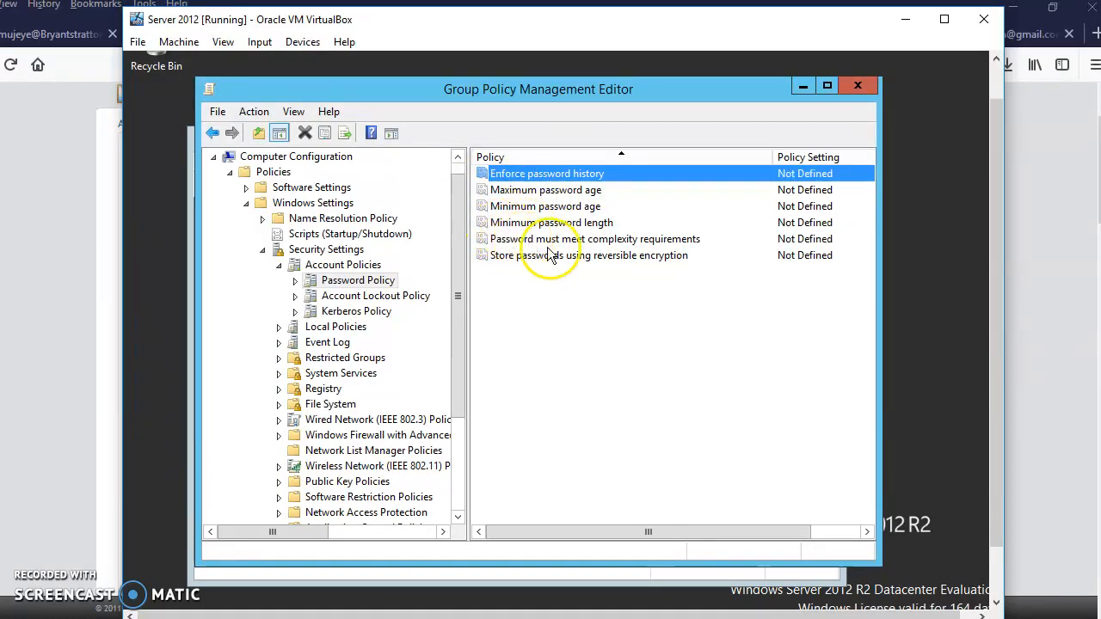
pyautogui.click(793, 206)
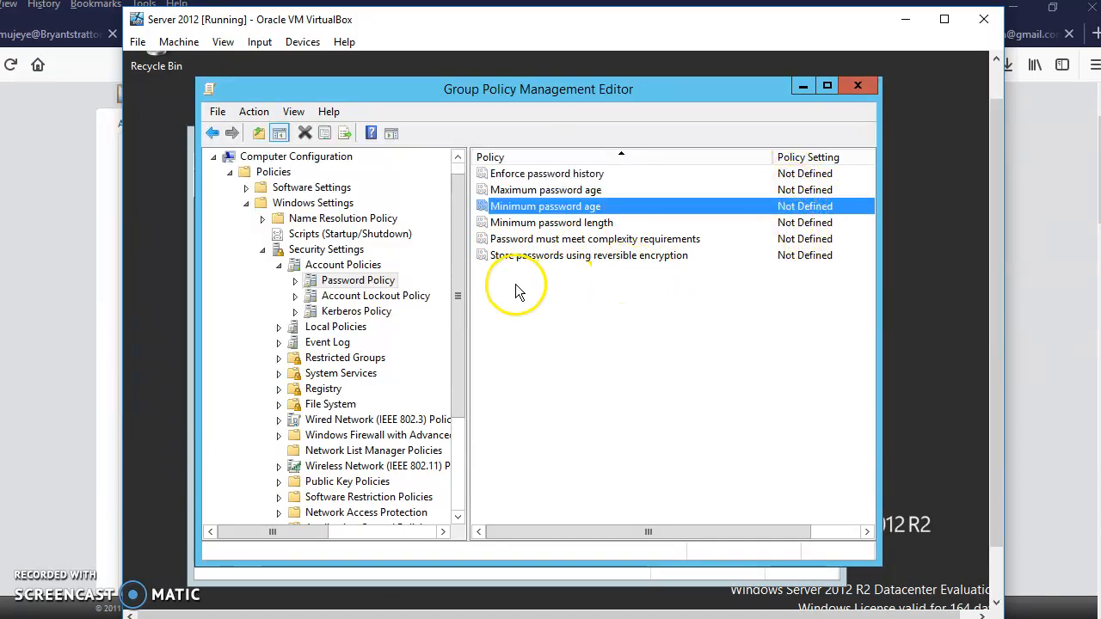
pyautogui.click(543, 241)
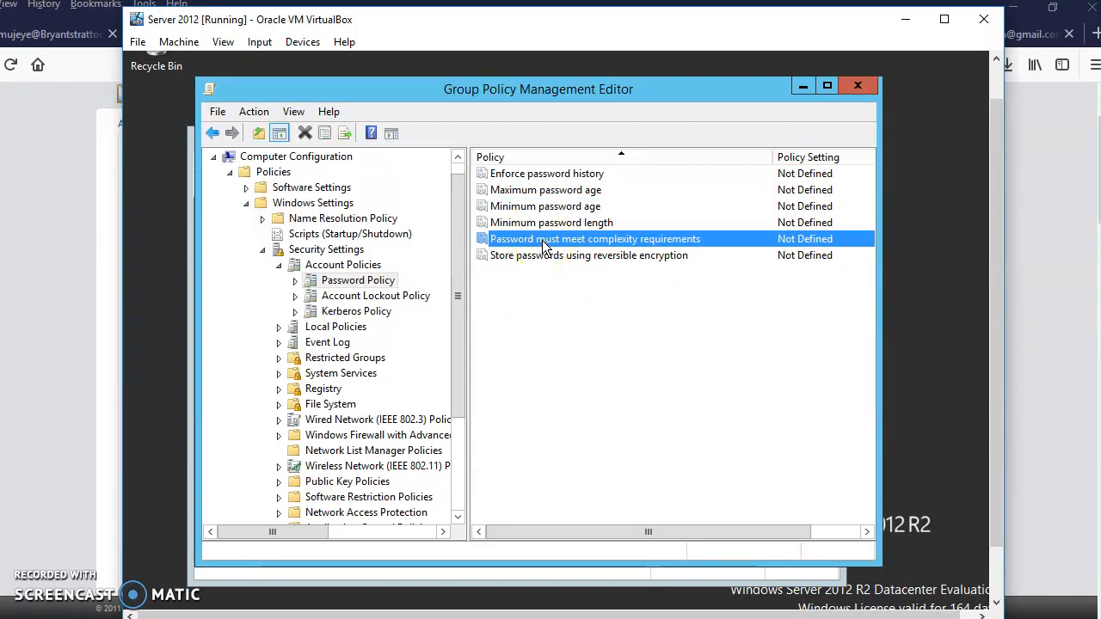
pyautogui.doubleClick(543, 242)
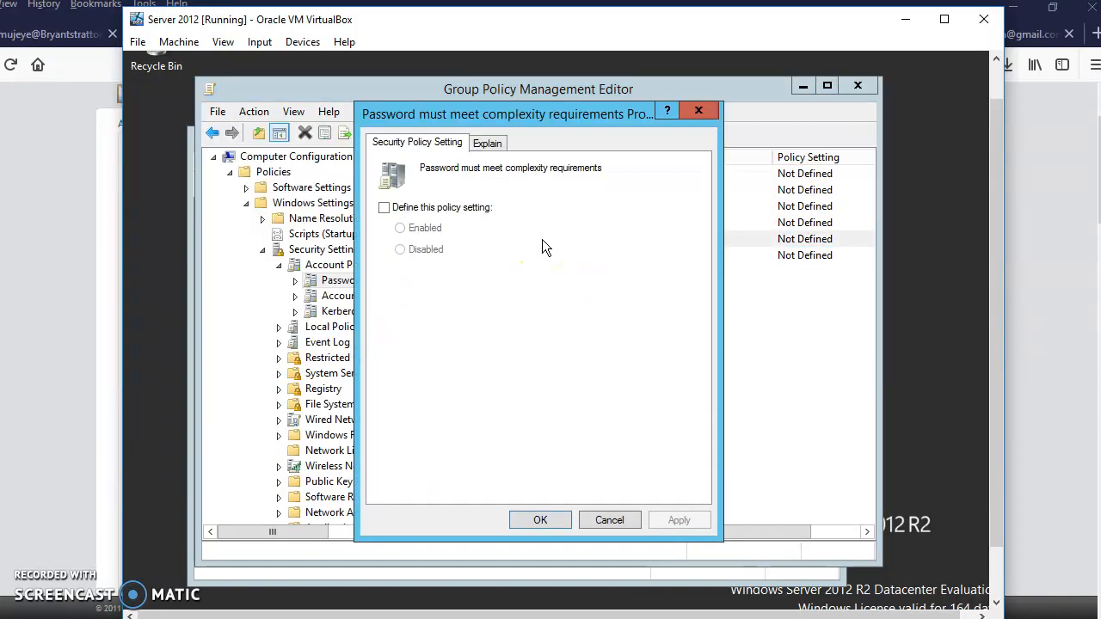
pyautogui.click(384, 209)
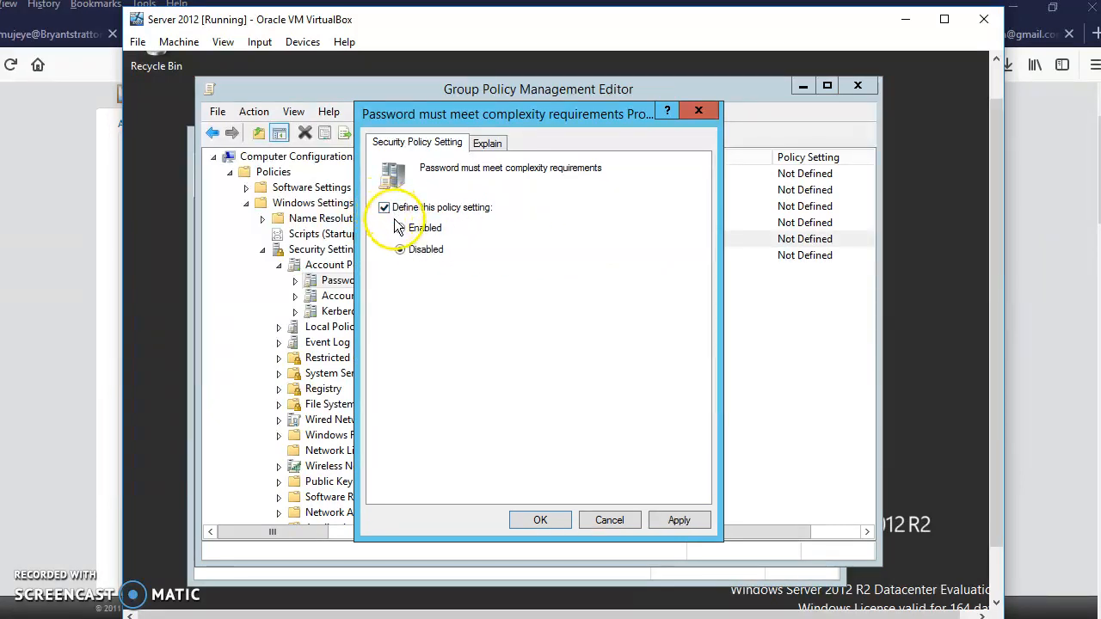
pyautogui.click(400, 228)
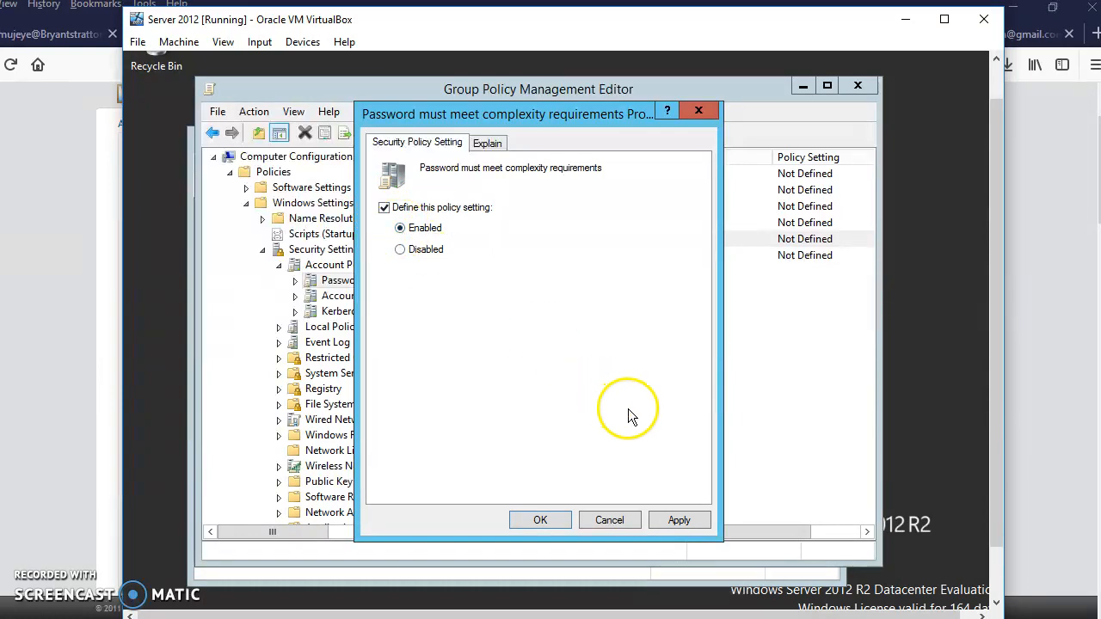
pyautogui.click(676, 519)
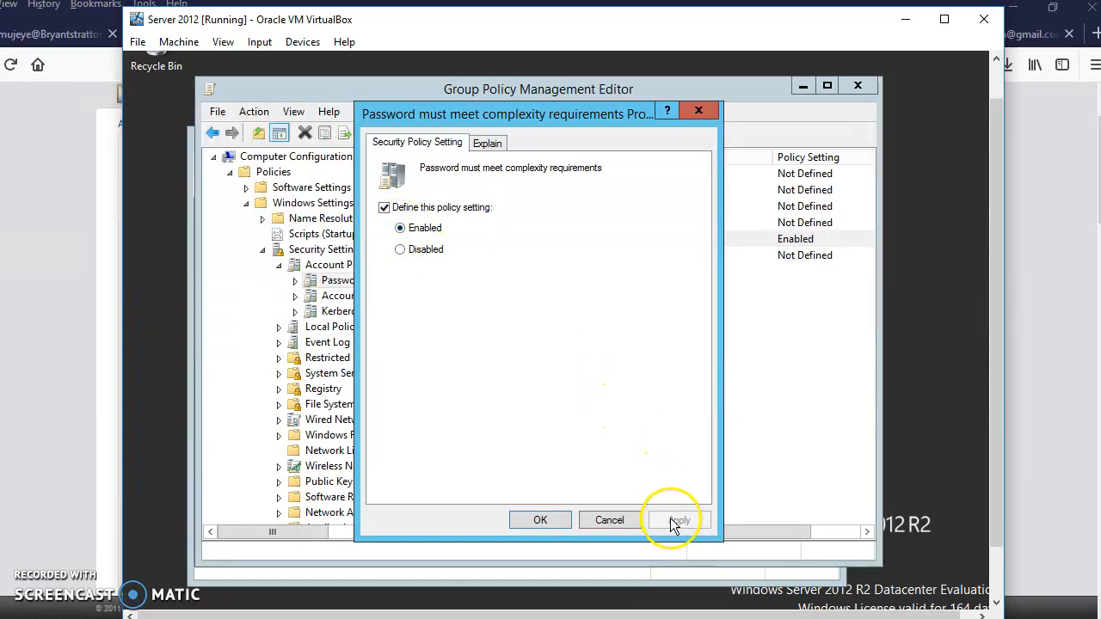
pyautogui.click(524, 519)
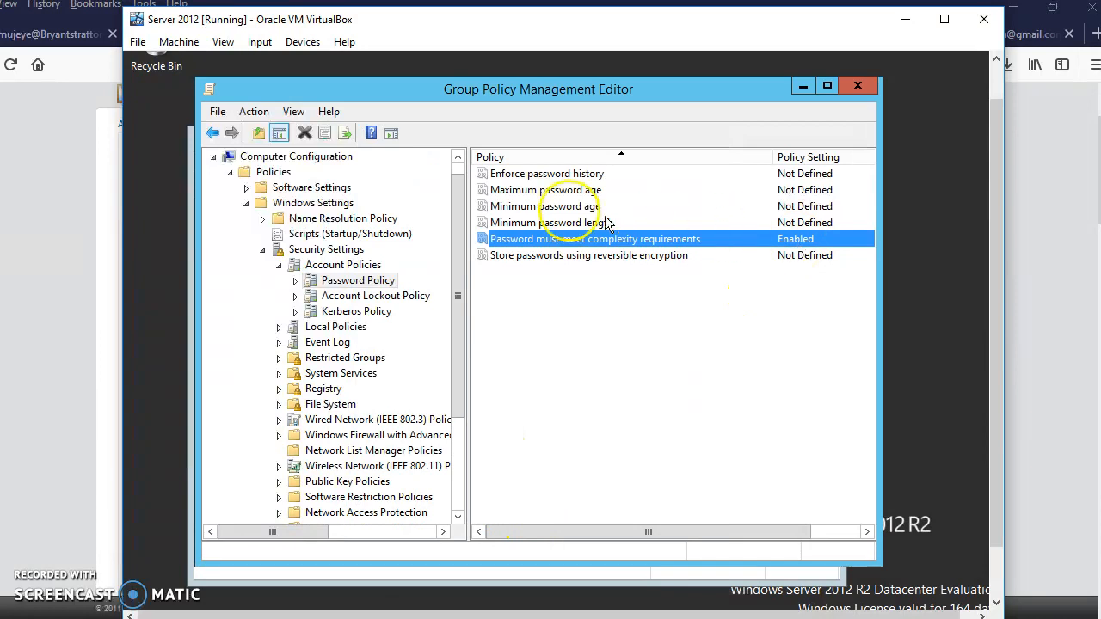
# Define the Enforce password history setting to keep 10 passwords remembered and apply it.
pyautogui.click(542, 176)
pyautogui.doubleClick(539, 173)
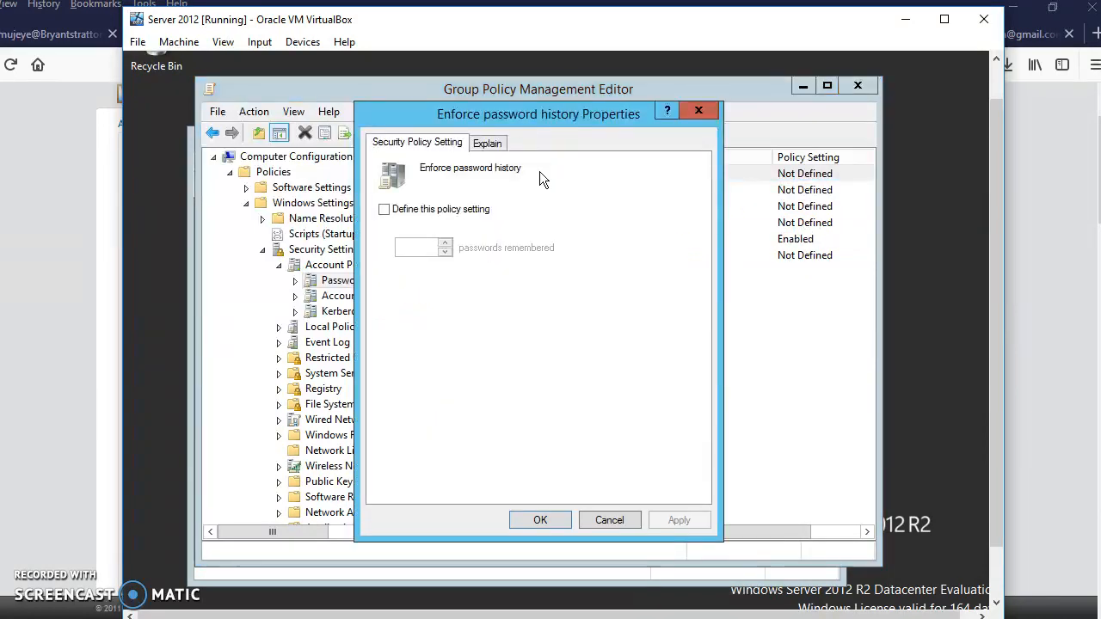
pyautogui.click(387, 213)
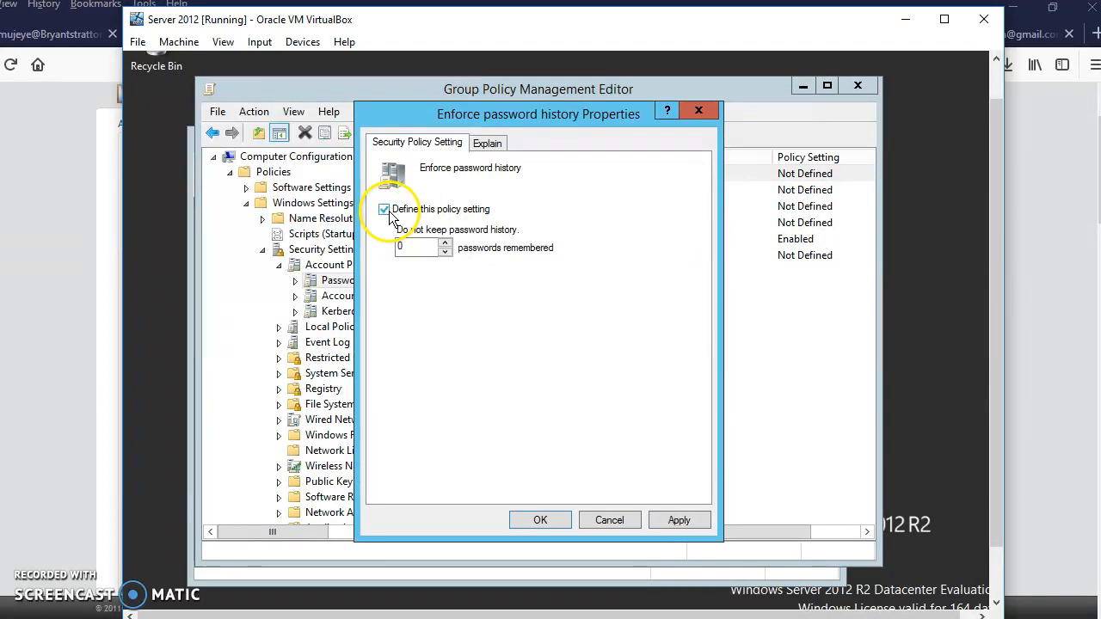
pyautogui.click(443, 243)
pyautogui.click(443, 243)
pyautogui.click(443, 244)
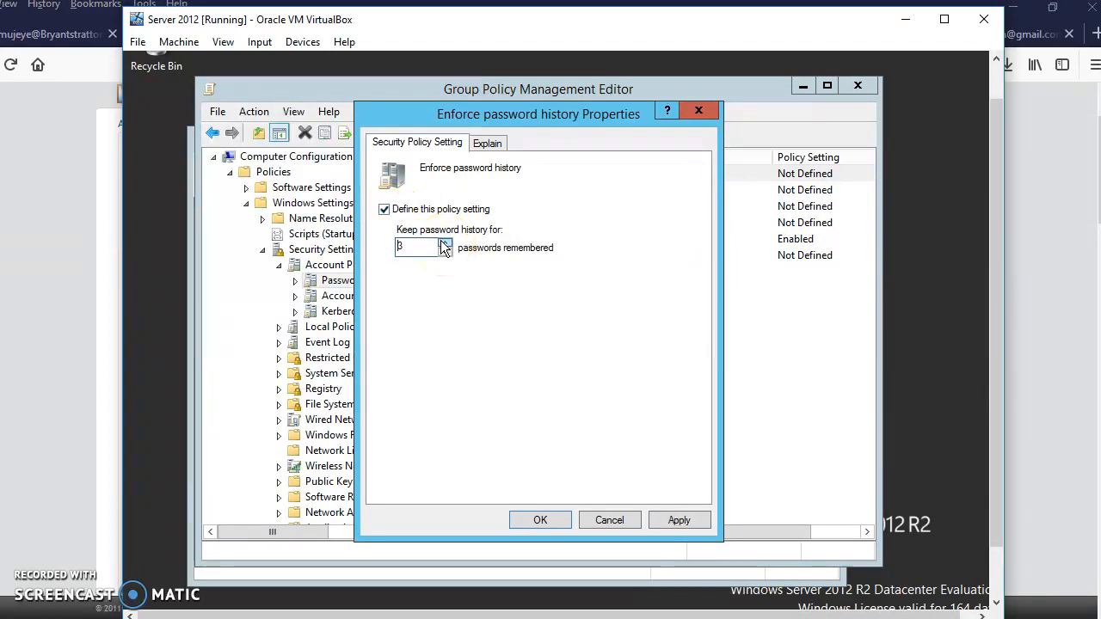
pyautogui.click(443, 244)
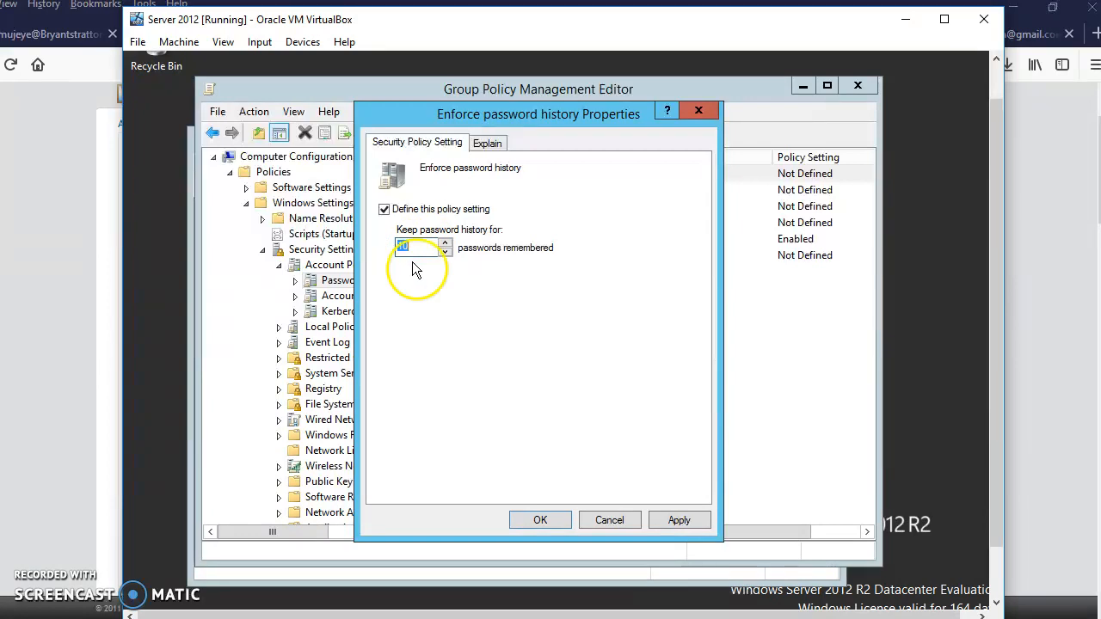
pyautogui.click(679, 521)
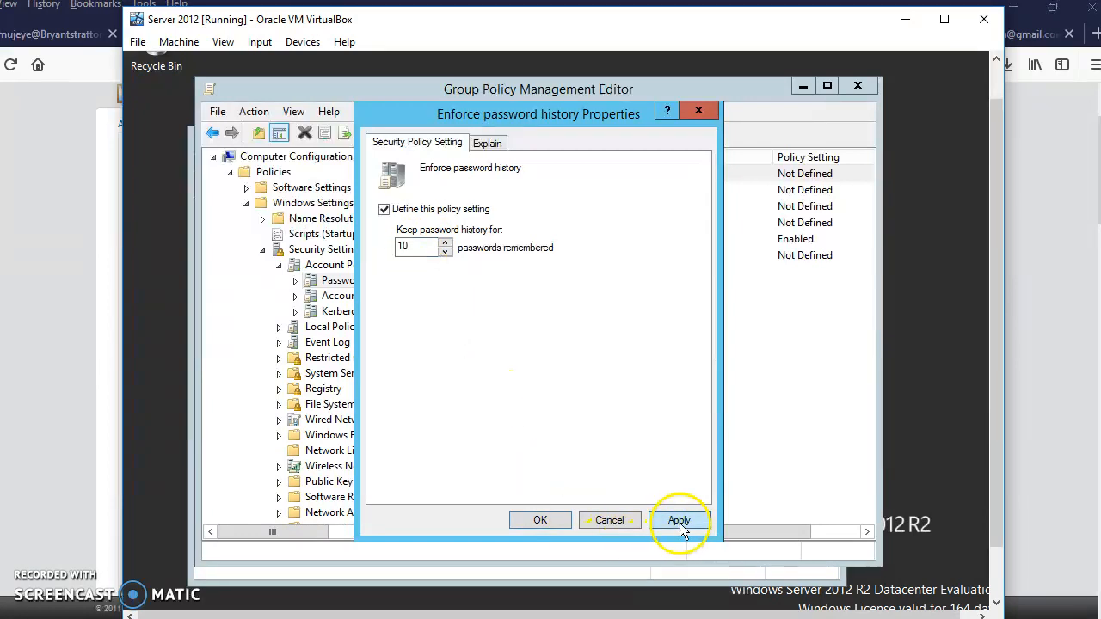
pyautogui.click(534, 519)
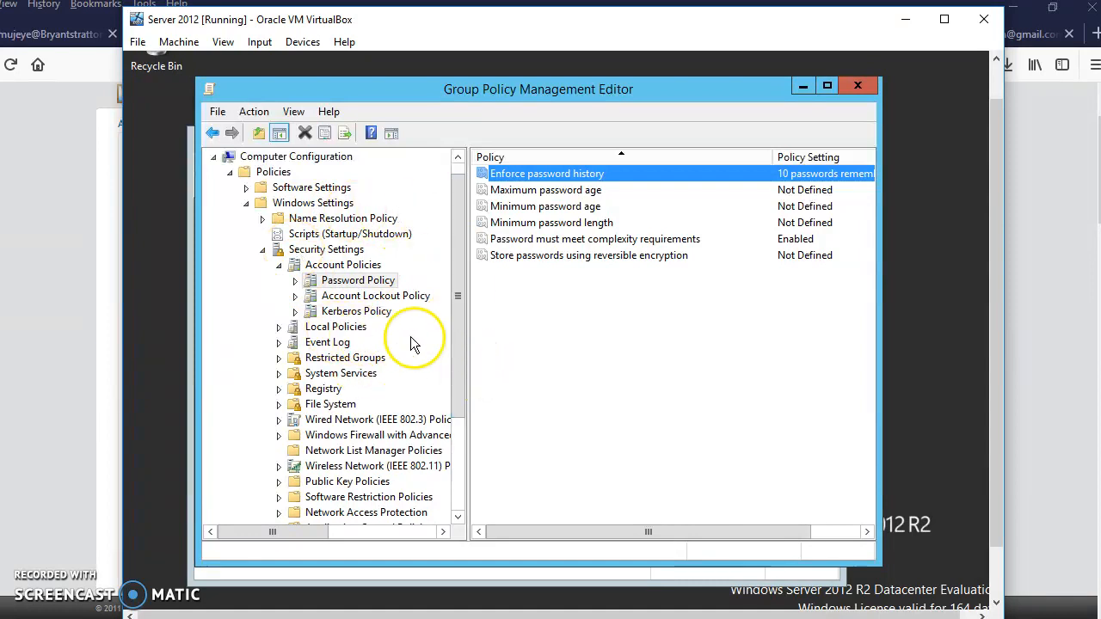
# Collapse Windows Settings under Computer Configuration and expand Administrative Templates within the User Configuration policies.
pyautogui.moveTo(460, 317); pyautogui.dragTo(463, 348)
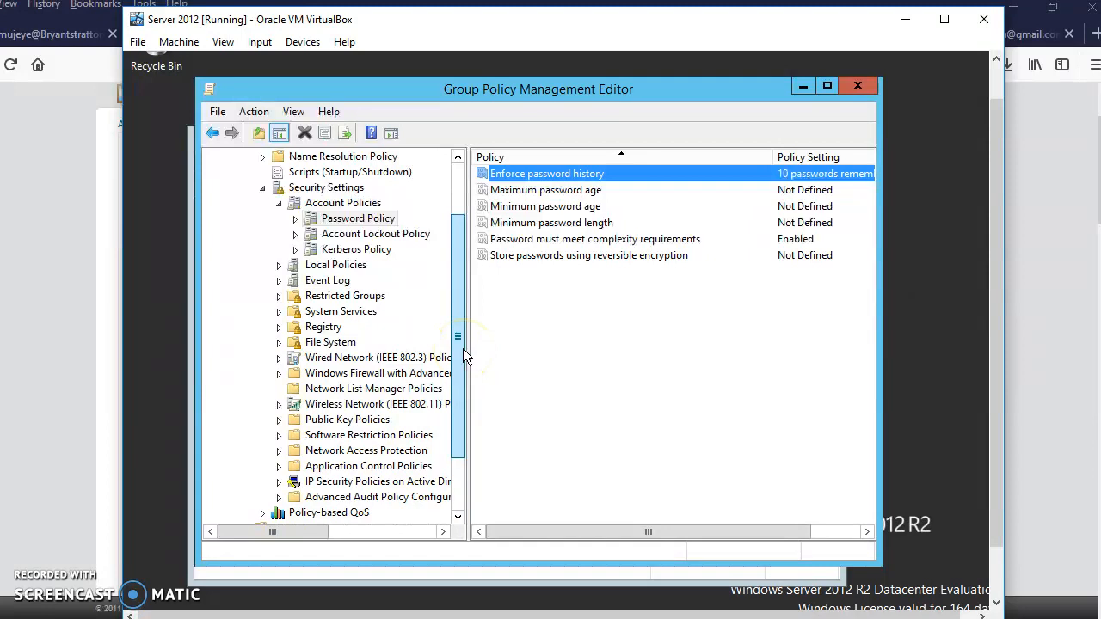
pyautogui.moveTo(462, 348); pyautogui.dragTo(456, 312)
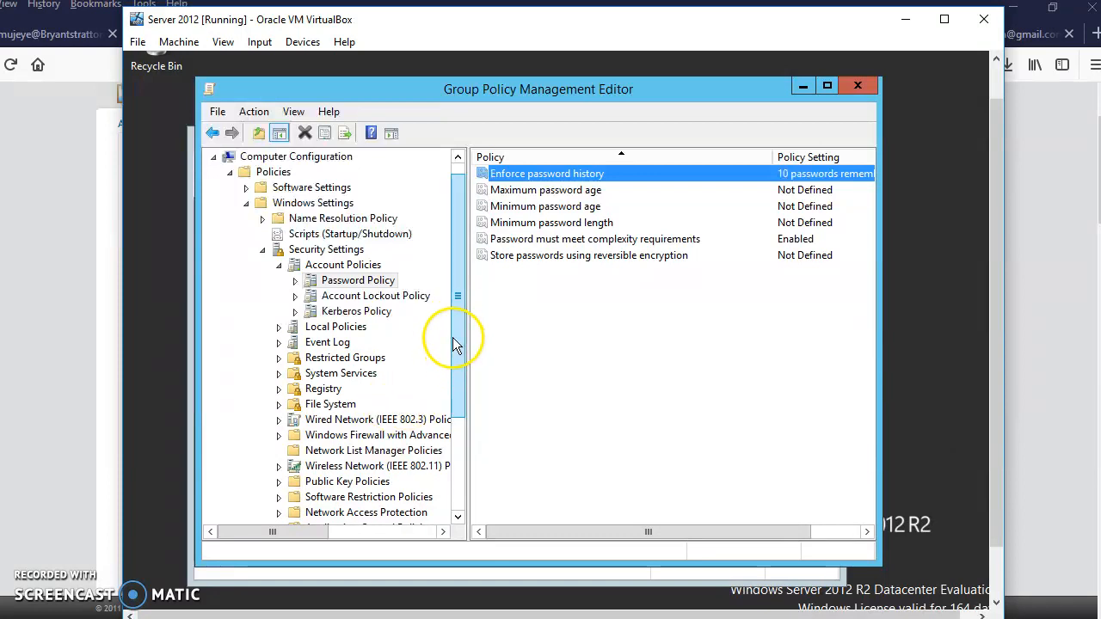
pyautogui.moveTo(467, 341)
pyautogui.mouseDown()
pyautogui.moveTo(467, 326)
pyautogui.moveTo(474, 355)
pyautogui.mouseUp()
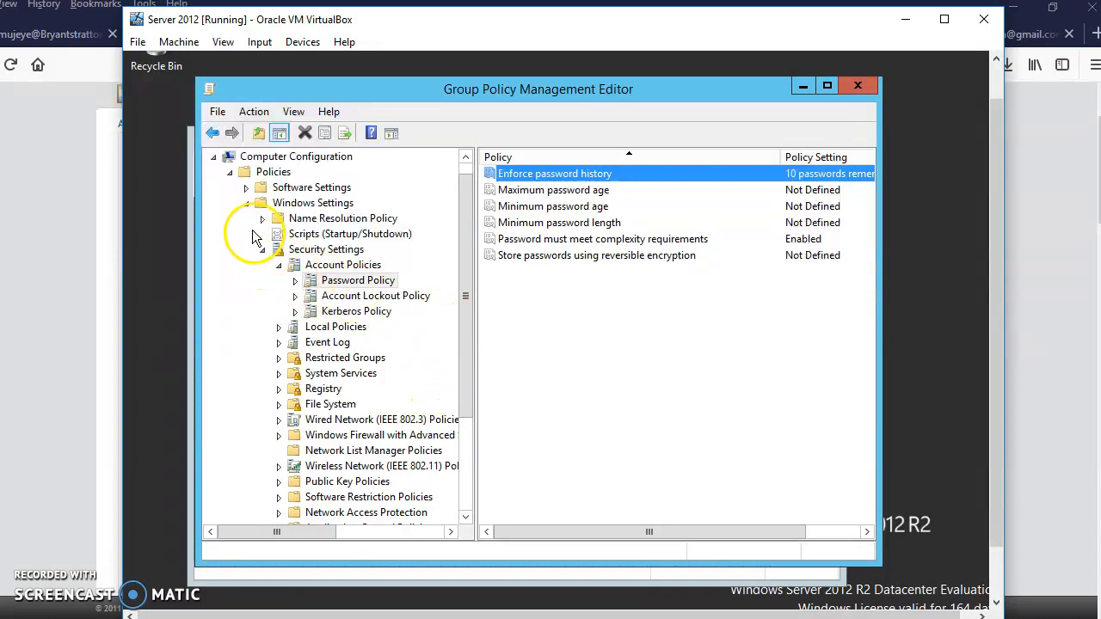
pyautogui.click(246, 204)
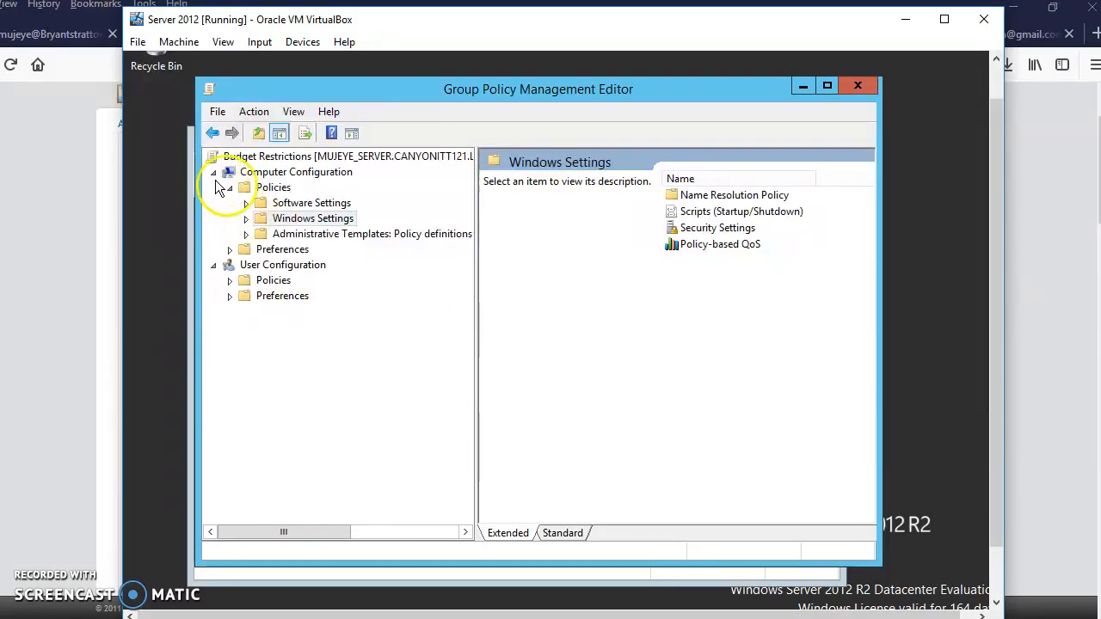
pyautogui.click(229, 281)
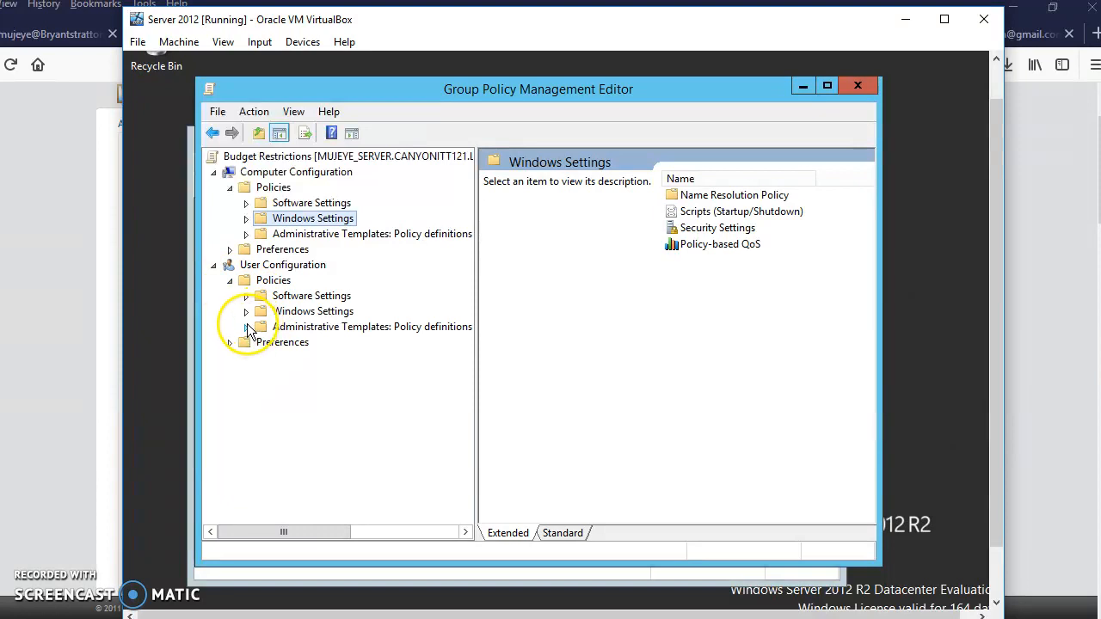
pyautogui.click(247, 327)
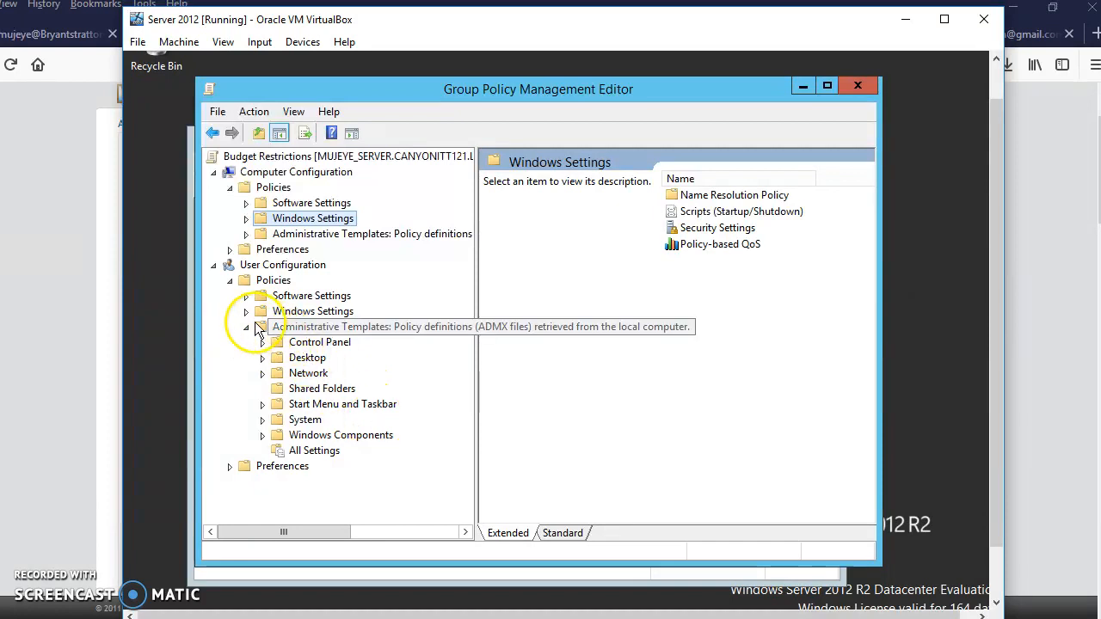
# Look over the Windows Settings nodes under User Configuration and collapse them again.
pyautogui.click(247, 313)
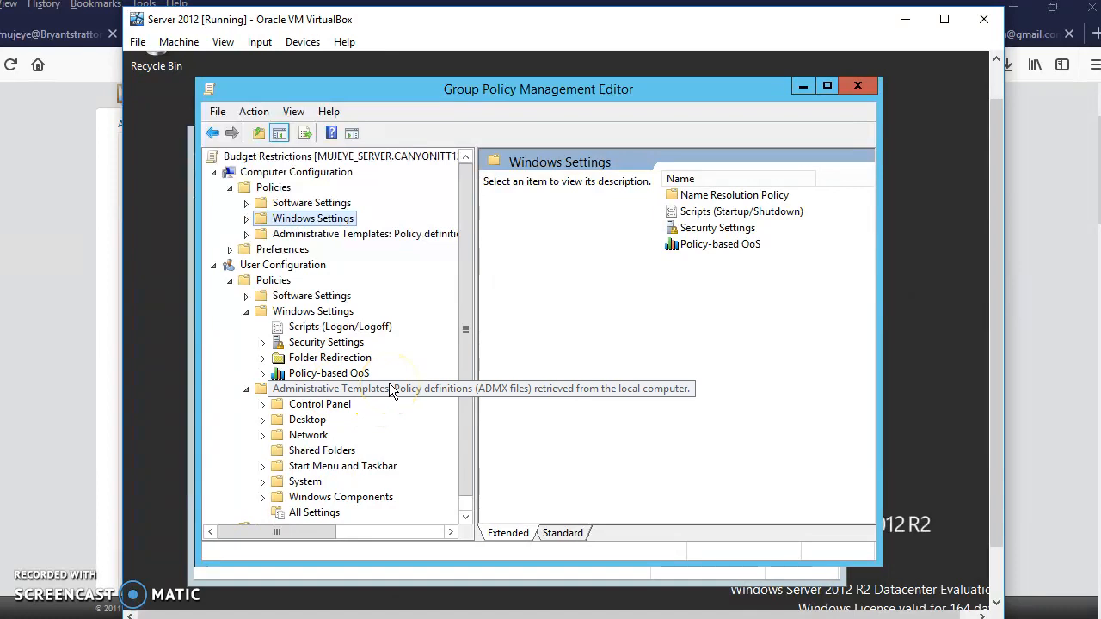
pyautogui.scroll(-1, 392, 392)
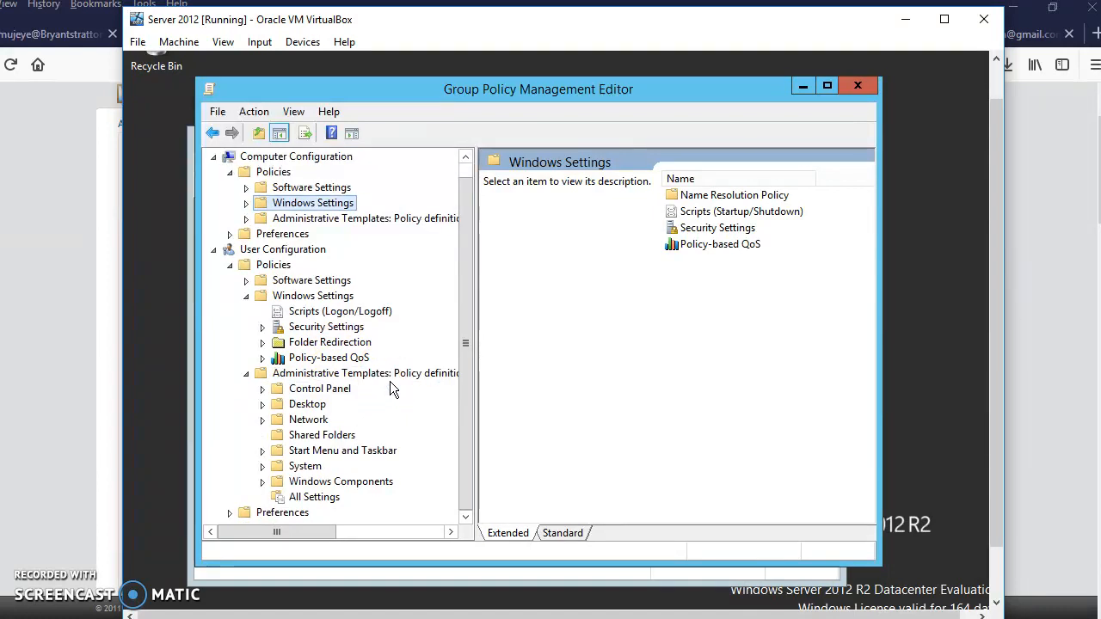
pyautogui.click(258, 294)
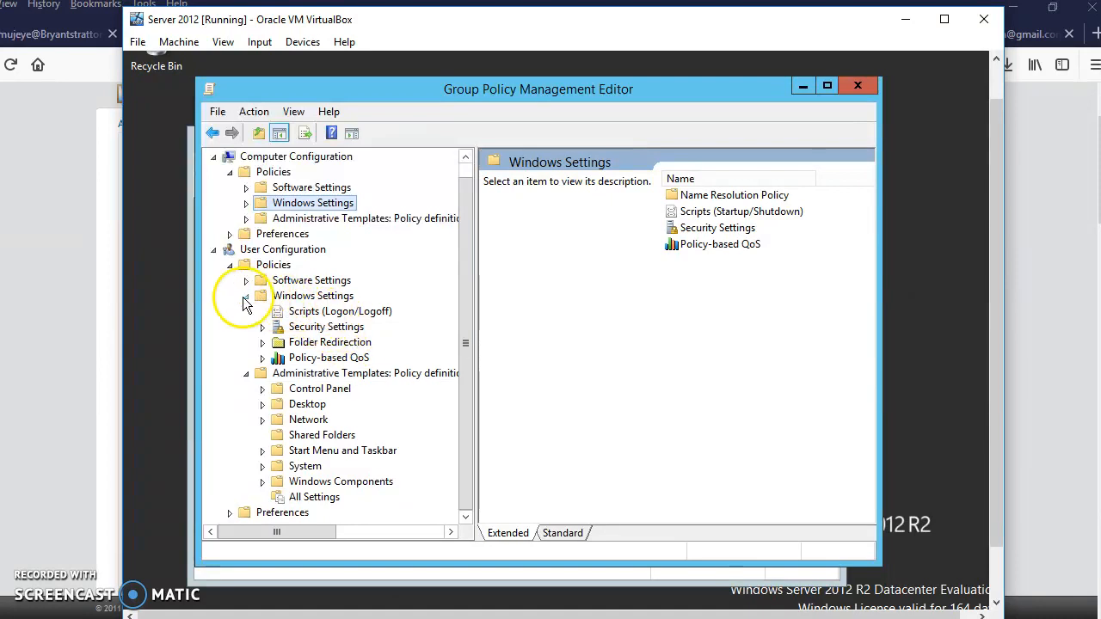
pyautogui.click(247, 297)
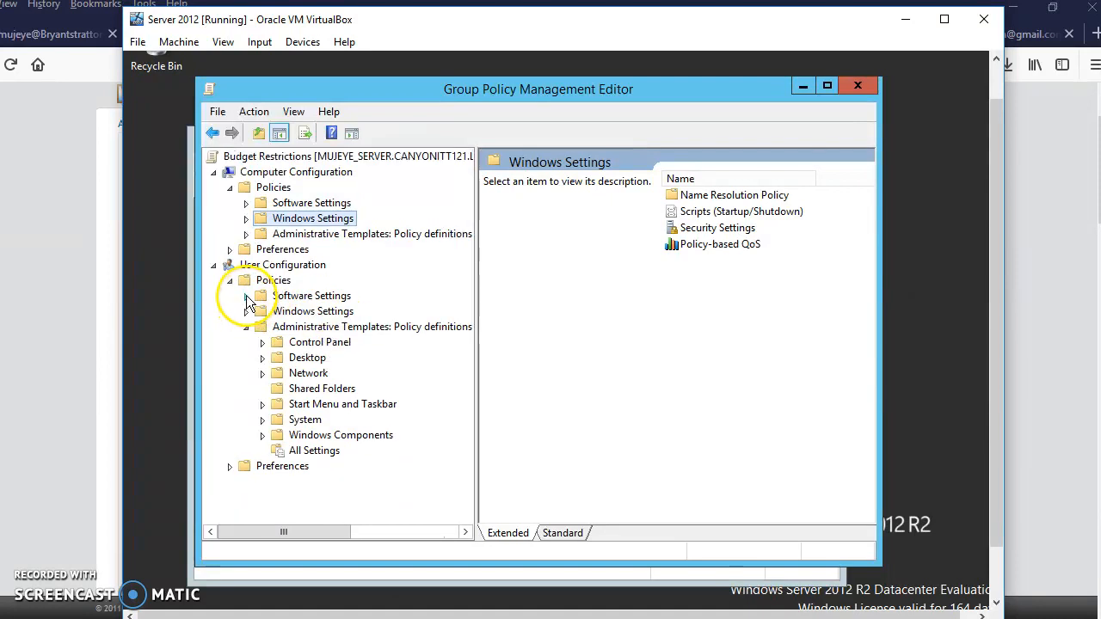
pyautogui.click(246, 296)
pyautogui.click(232, 284)
pyautogui.click(232, 284)
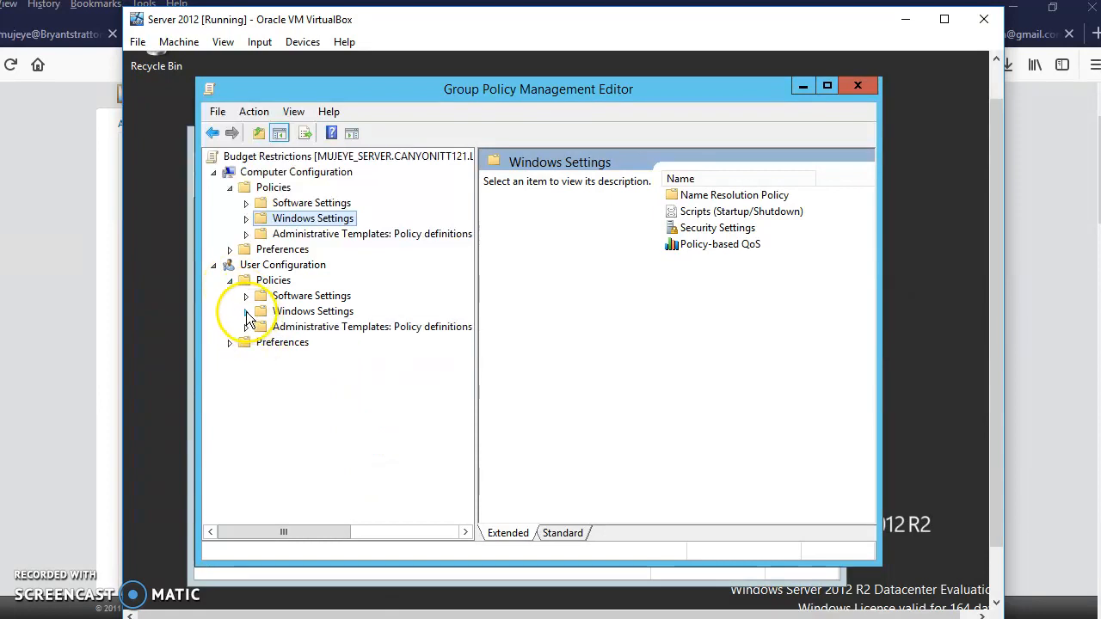
pyautogui.click(247, 311)
pyautogui.click(246, 310)
# Open the Internet Explorer settings within Windows Components of the User Configuration Administrative Templates.
pyautogui.click(246, 327)
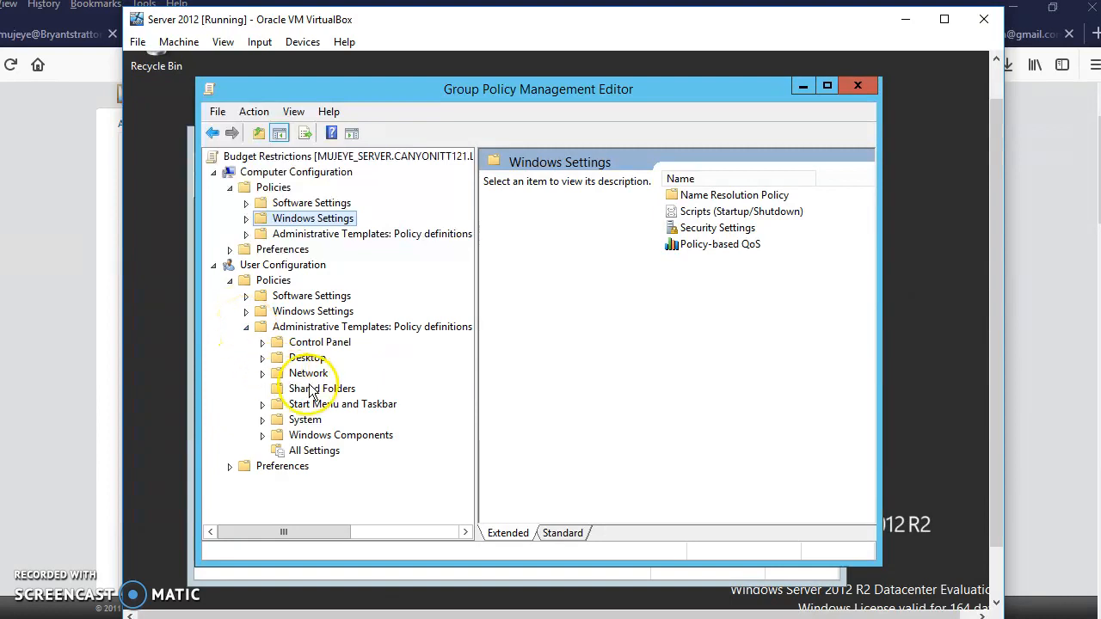
pyautogui.scroll(-1, 410, 394)
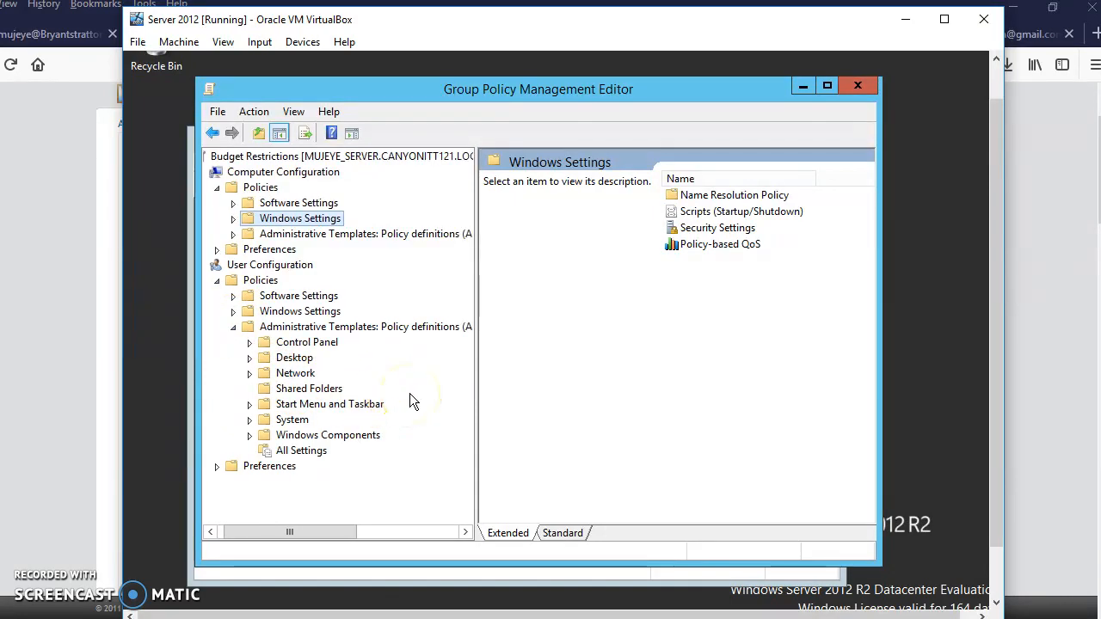
pyautogui.click(250, 437)
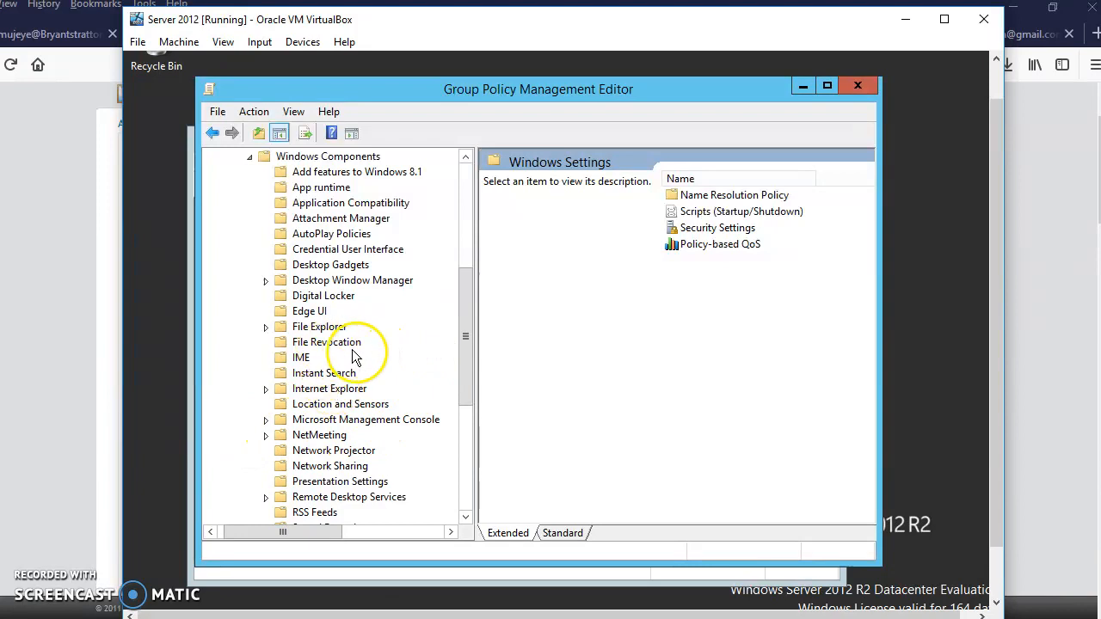
pyautogui.click(327, 389)
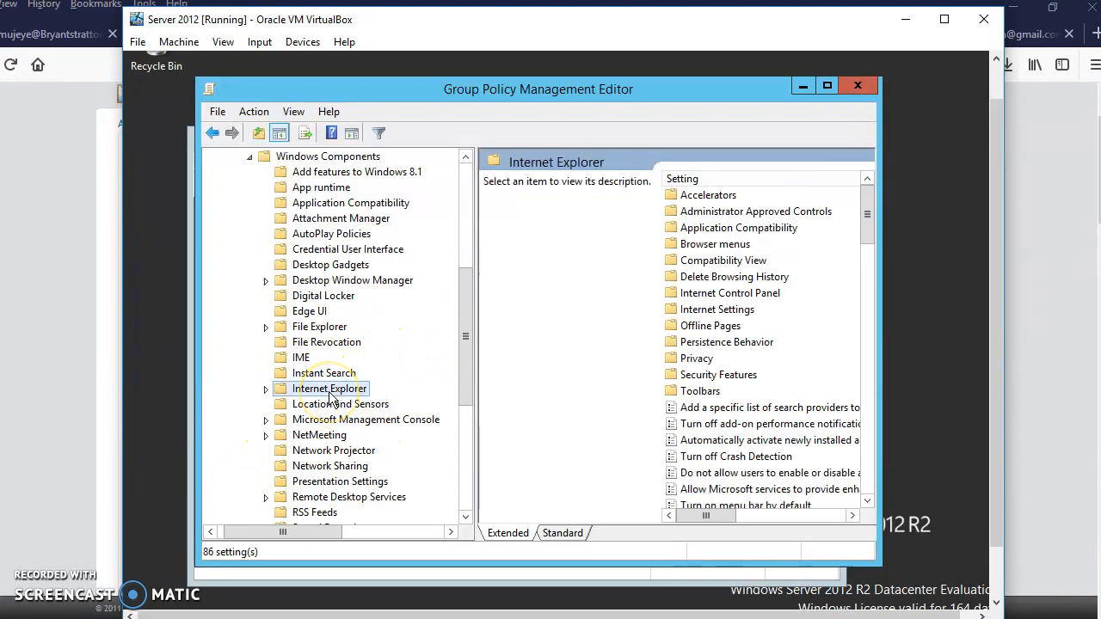
pyautogui.moveTo(867, 214); pyautogui.dragTo(862, 425)
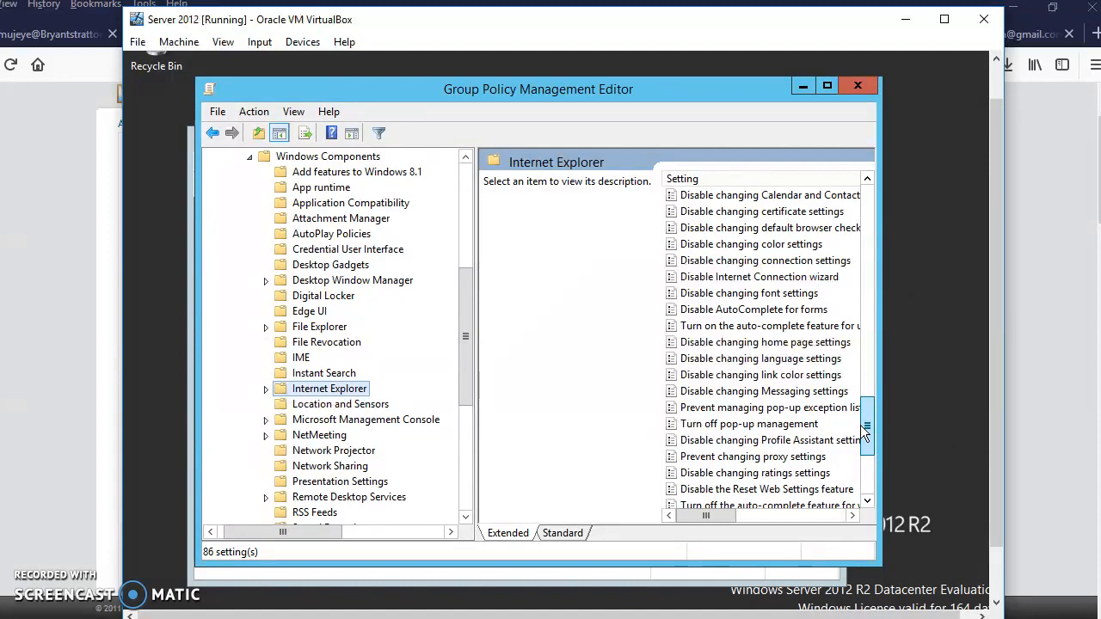
pyautogui.click(753, 342)
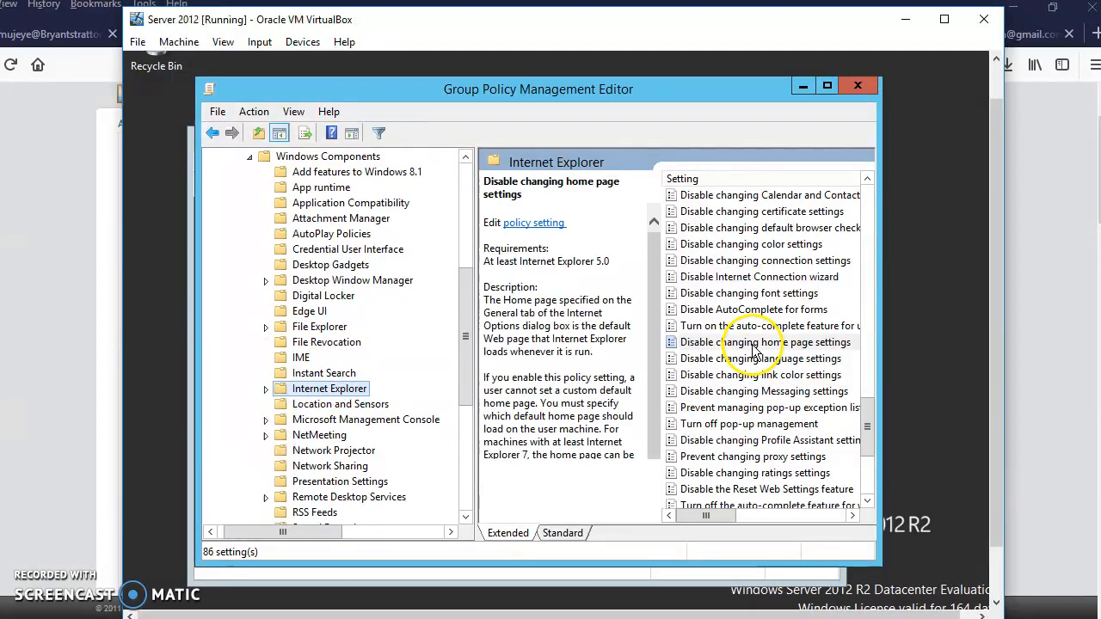
pyautogui.doubleClick(753, 348)
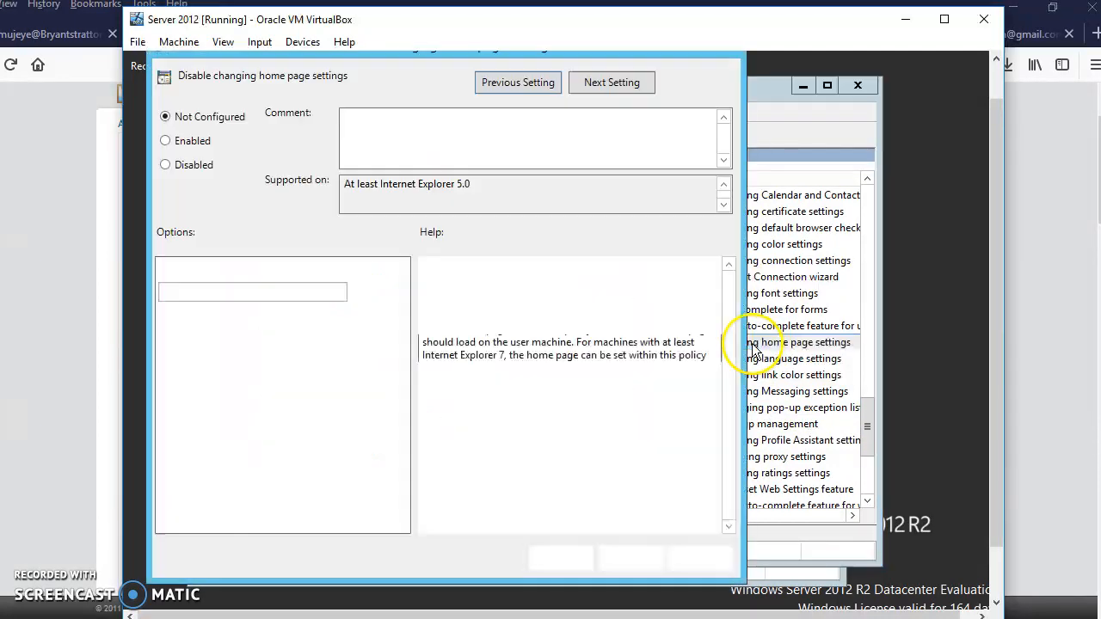
pyautogui.click(167, 143)
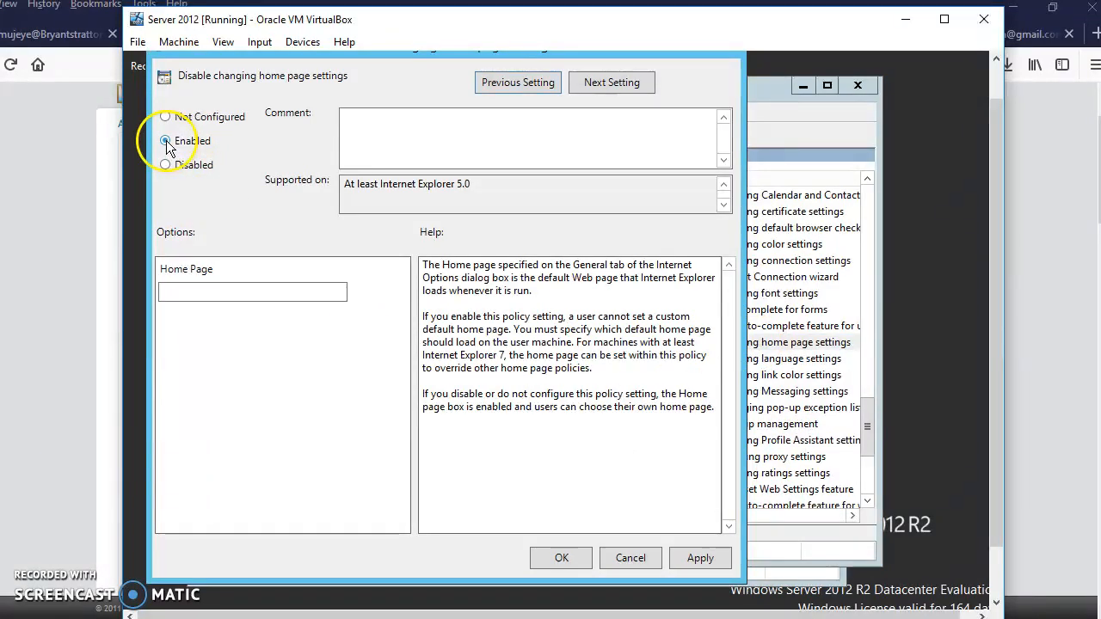
pyautogui.click(220, 298)
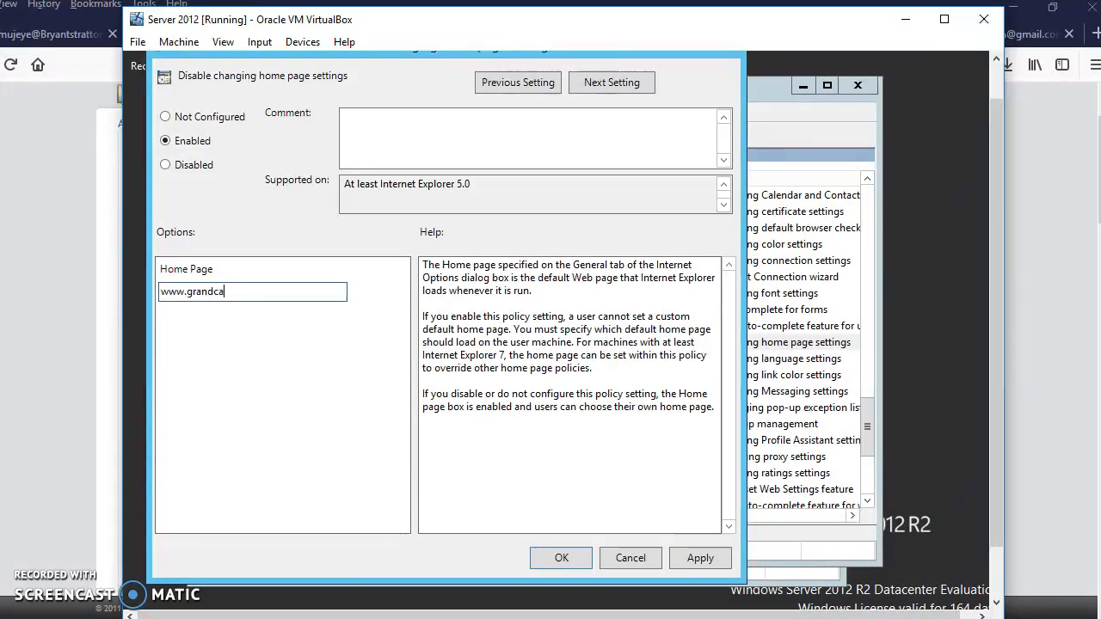
pyautogui.write('yon.edu')
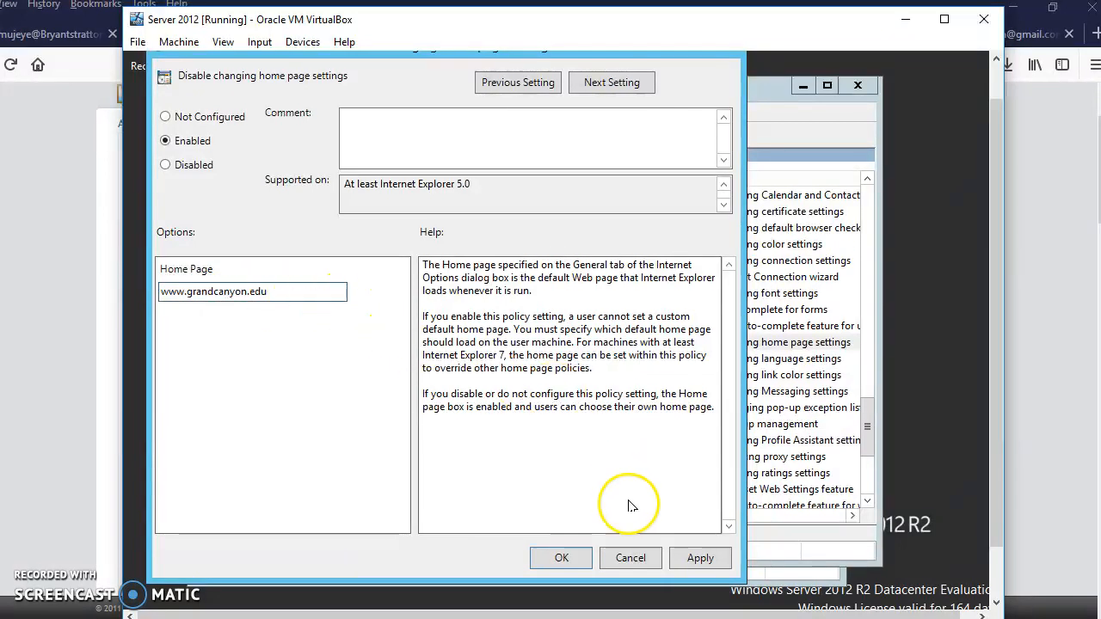
pyautogui.click(701, 556)
pyautogui.click(558, 559)
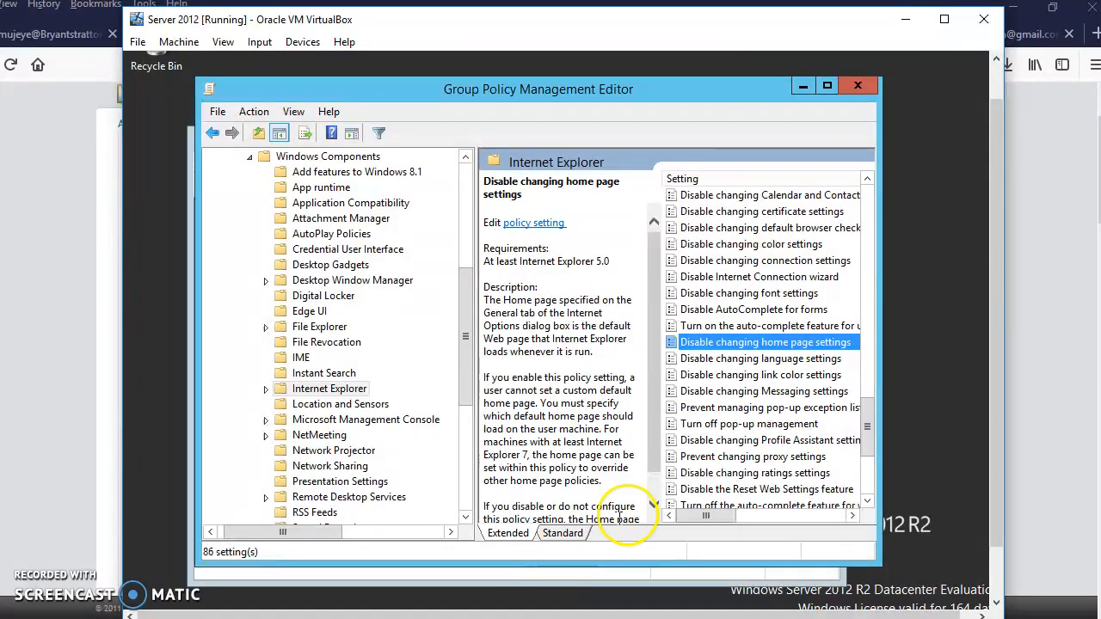
# Reopen the "Disable changing home page settings" policy to check its state and home page, and close it again.
pyautogui.rightClick(753, 343)
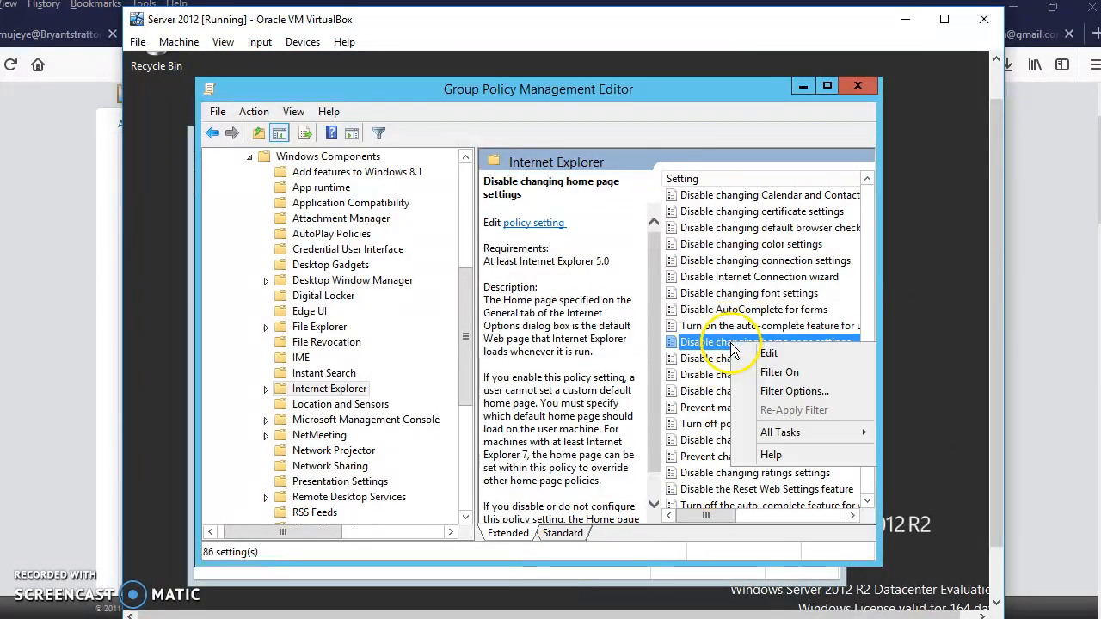
pyautogui.click(774, 354)
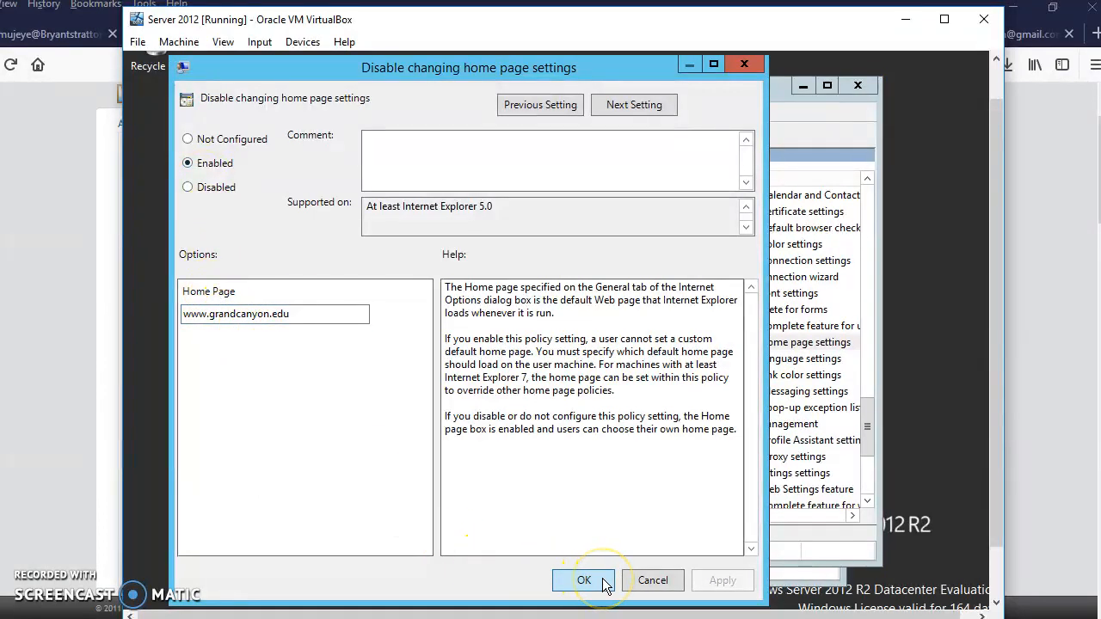
pyautogui.click(574, 580)
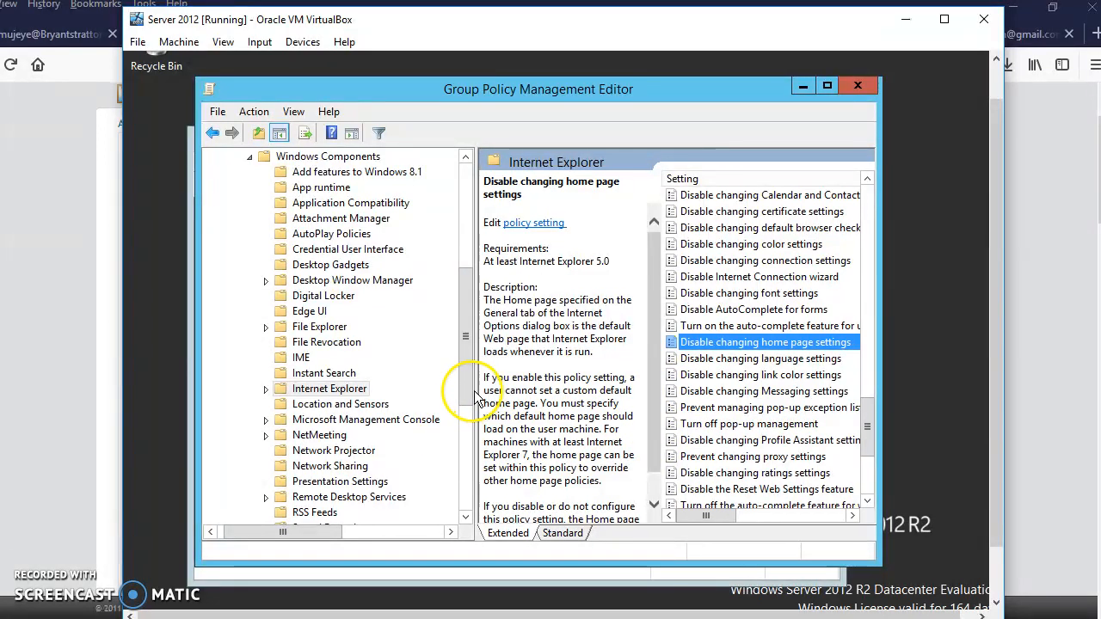
# Collapse the Administrative Templates node under the User Configuration policies.
pyautogui.moveTo(467, 398); pyautogui.dragTo(463, 366)
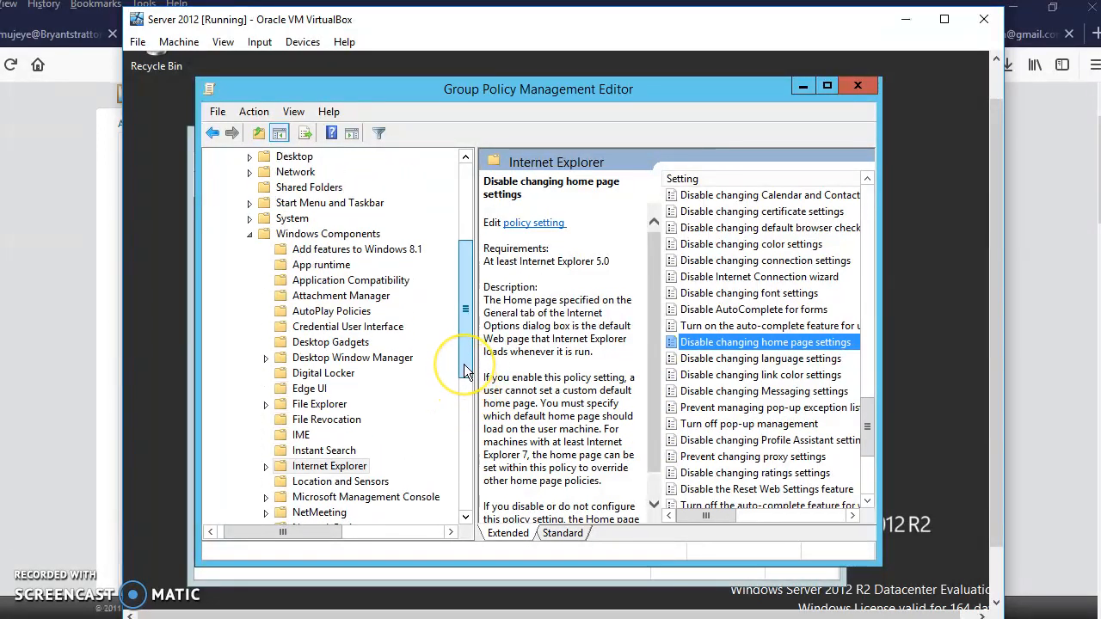
pyautogui.moveTo(464, 364); pyautogui.dragTo(503, 402)
pyautogui.moveTo(299, 533); pyautogui.dragTo(251, 531)
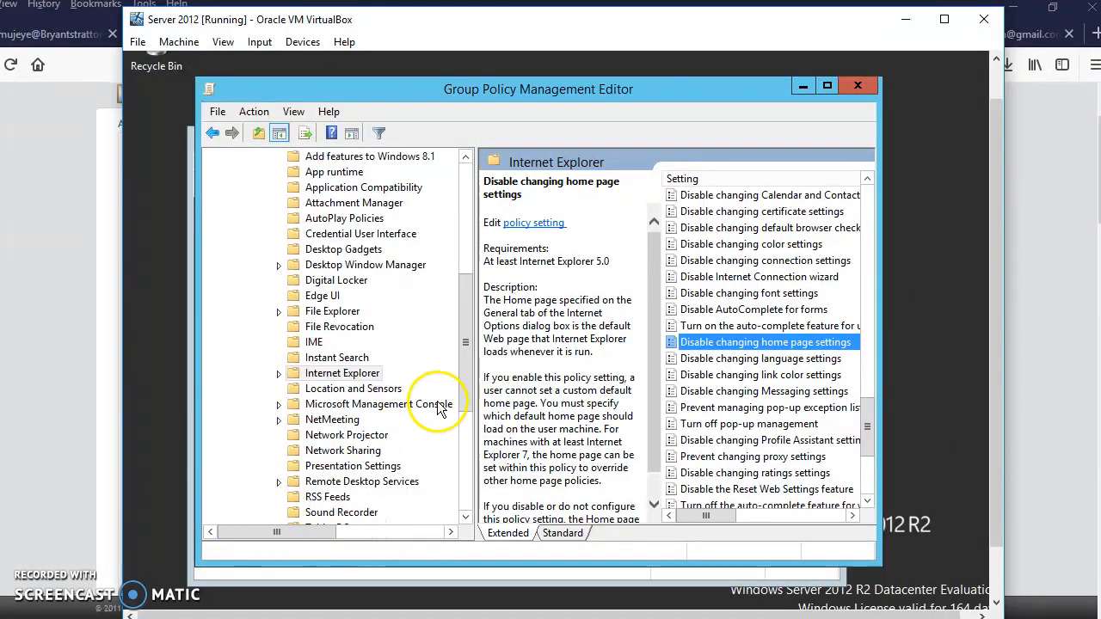
pyautogui.moveTo(464, 380); pyautogui.dragTo(477, 299)
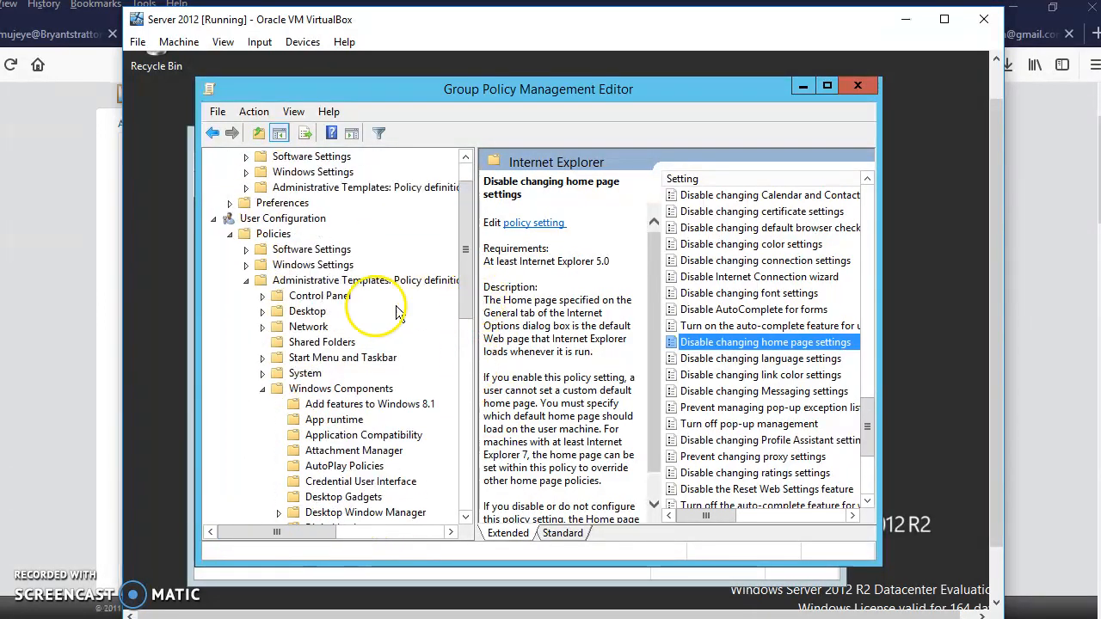
pyautogui.click(247, 281)
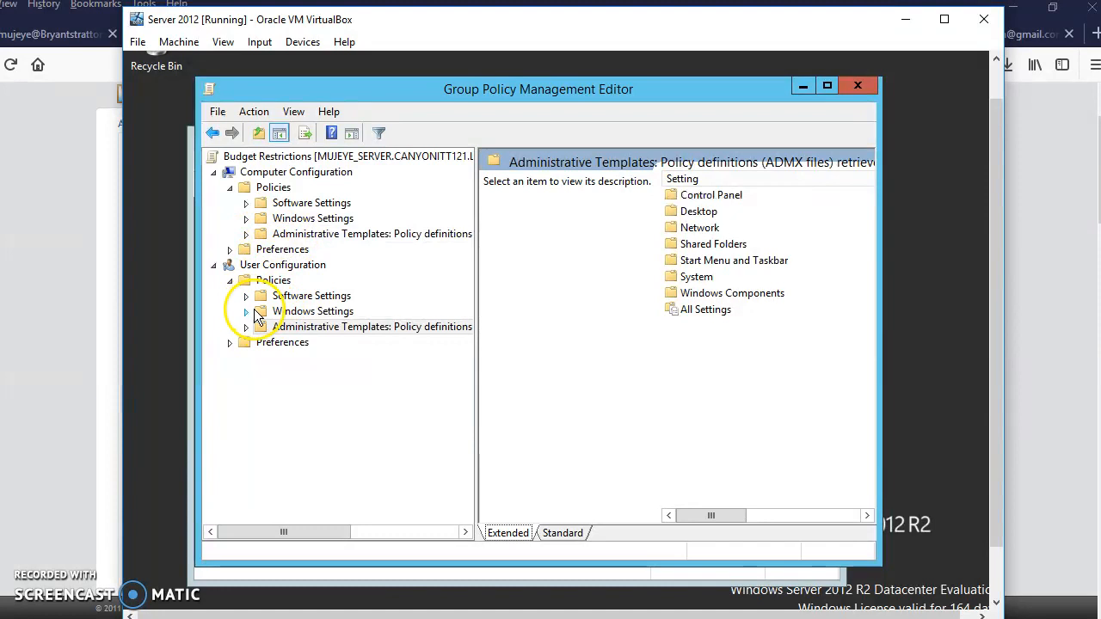
# Look over Windows Settings under User Configuration and the Security Settings nodes under Computer Configuration, collapsing the latter's Windows Settings again.
pyautogui.click(282, 313)
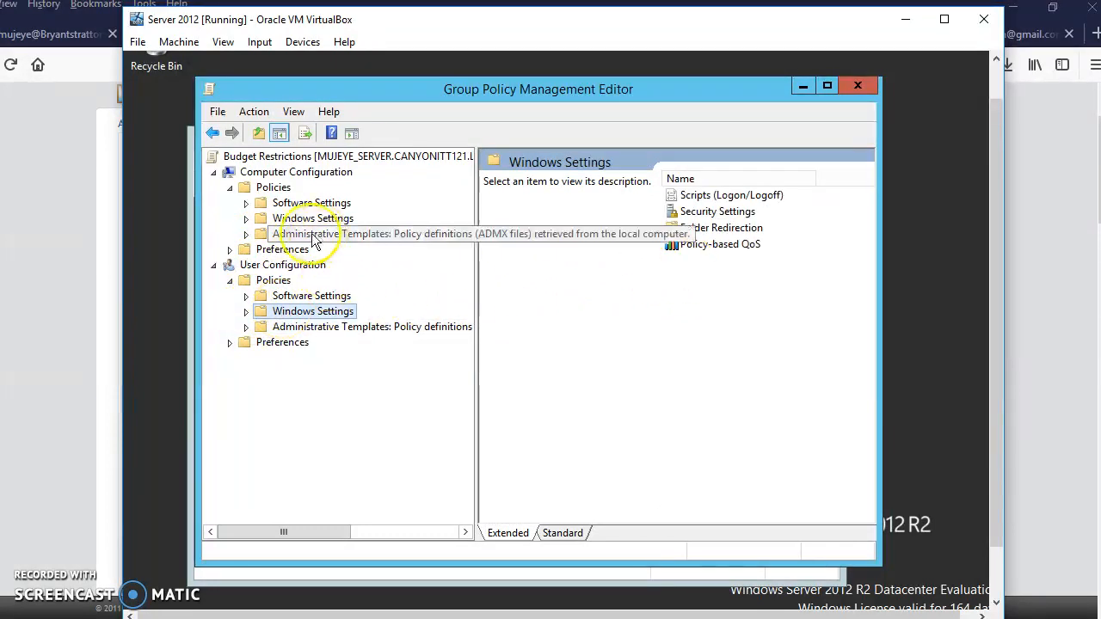
pyautogui.click(246, 218)
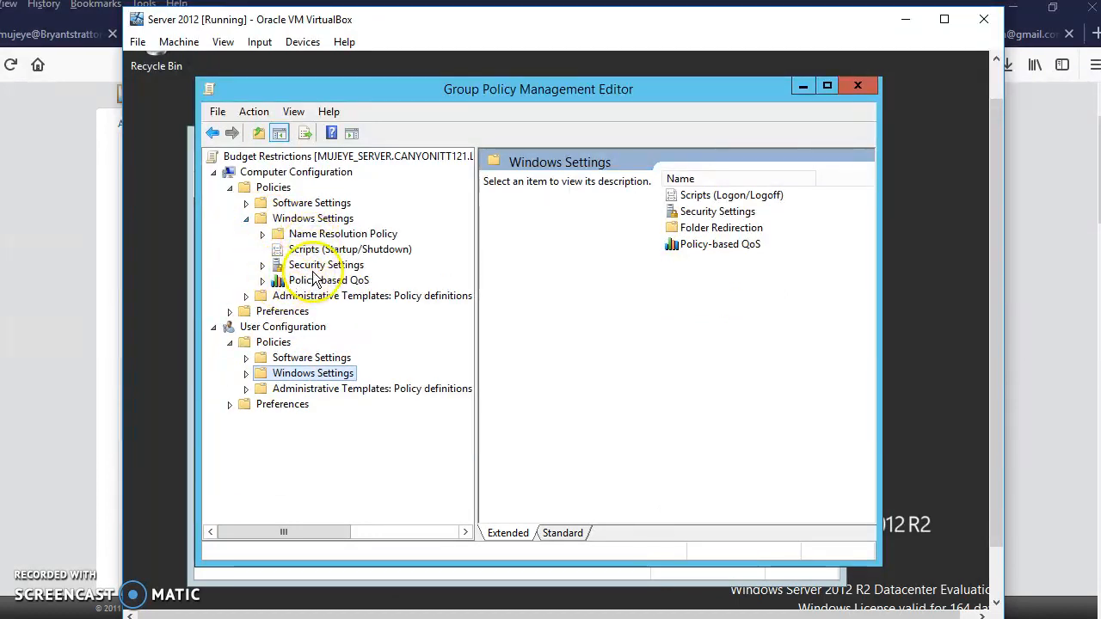
pyautogui.click(262, 265)
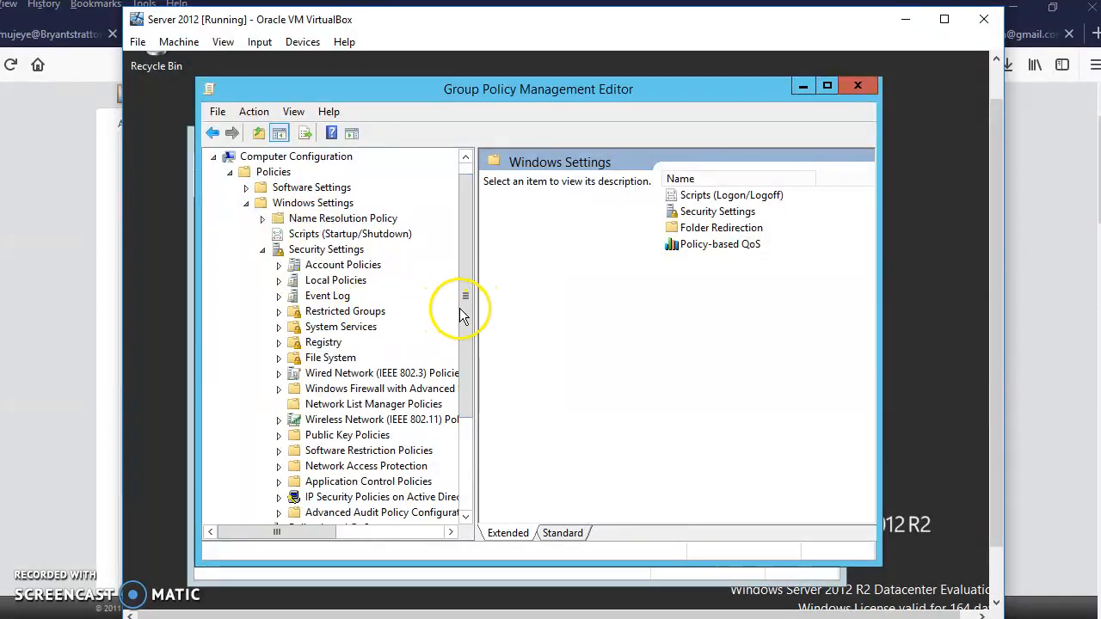
pyautogui.moveTo(462, 315); pyautogui.dragTo(467, 335)
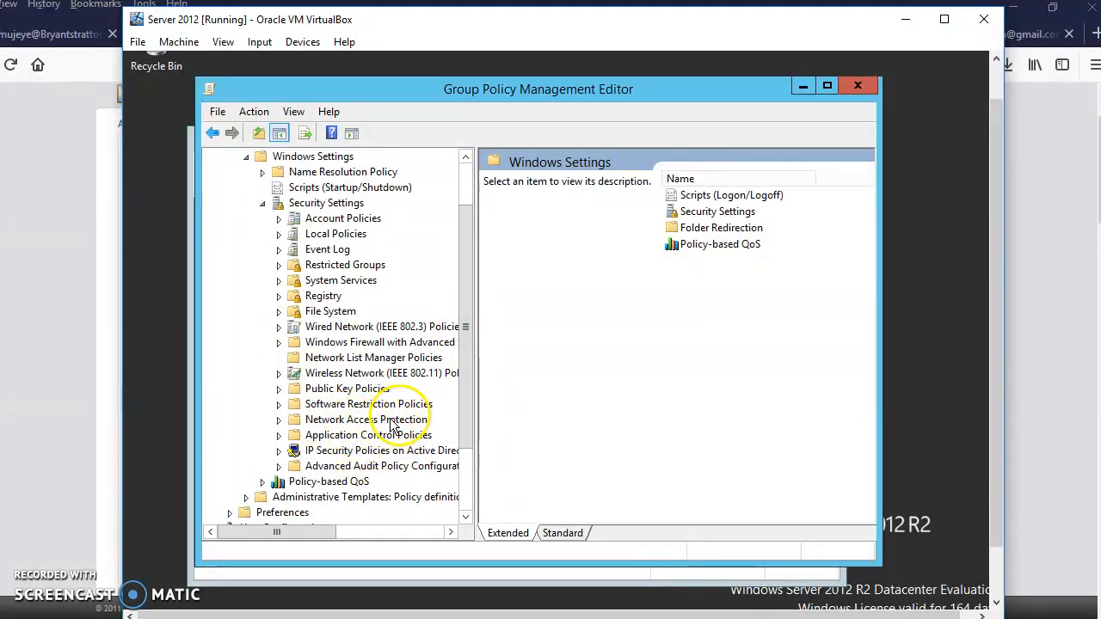
pyautogui.scroll(1, 310, 320)
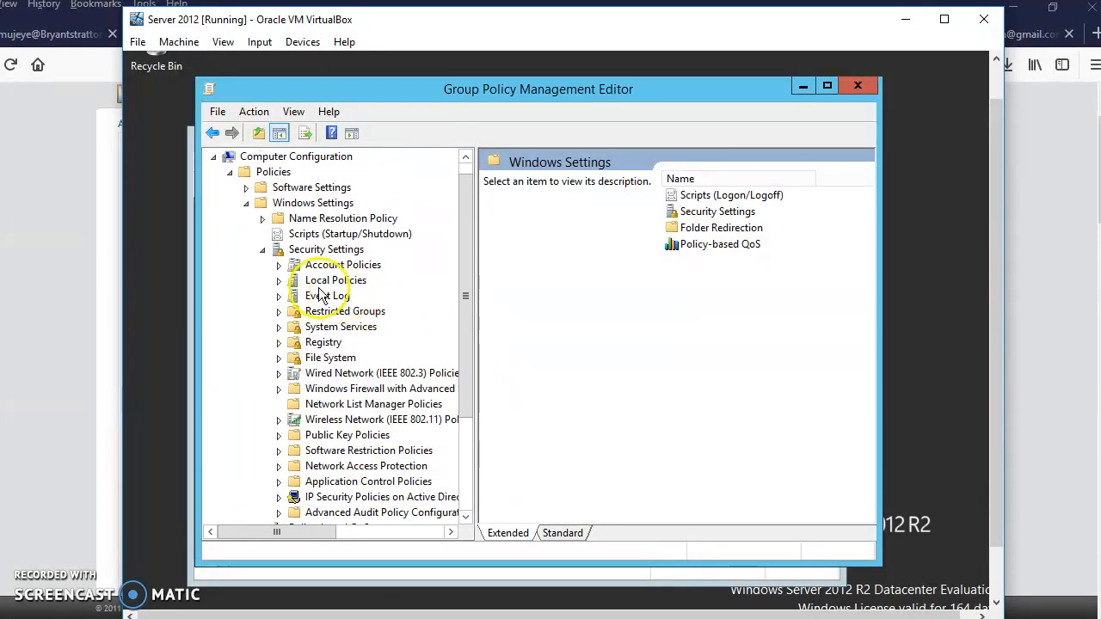
pyautogui.click(250, 205)
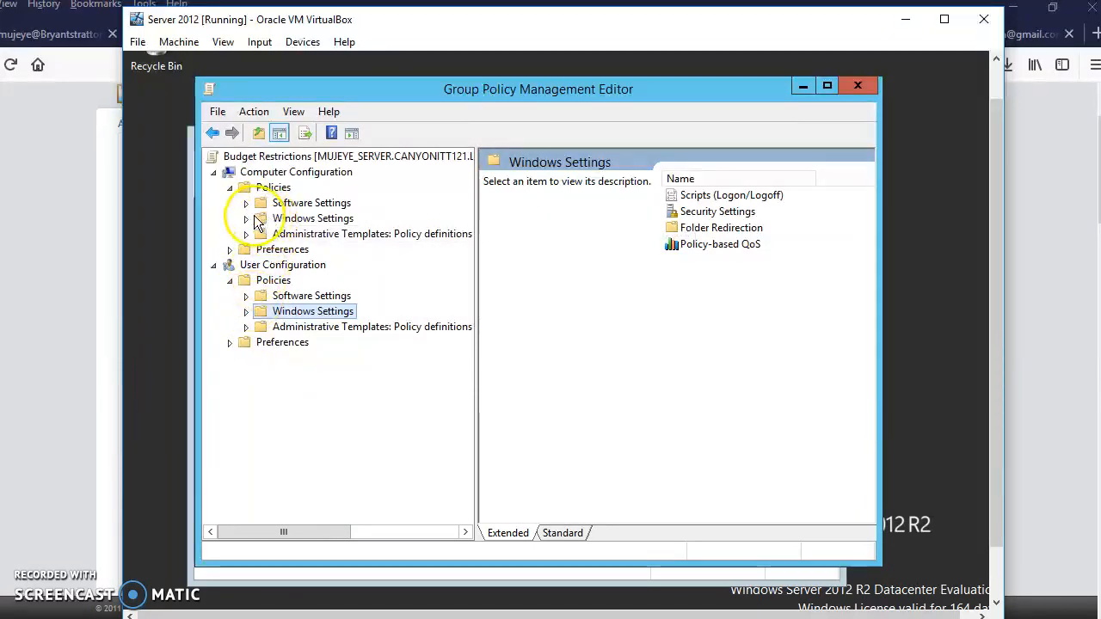
# Examine the Control Panel and Network folders in the Computer Configuration Administrative Templates for further restriction settings.
pyautogui.click(247, 233)
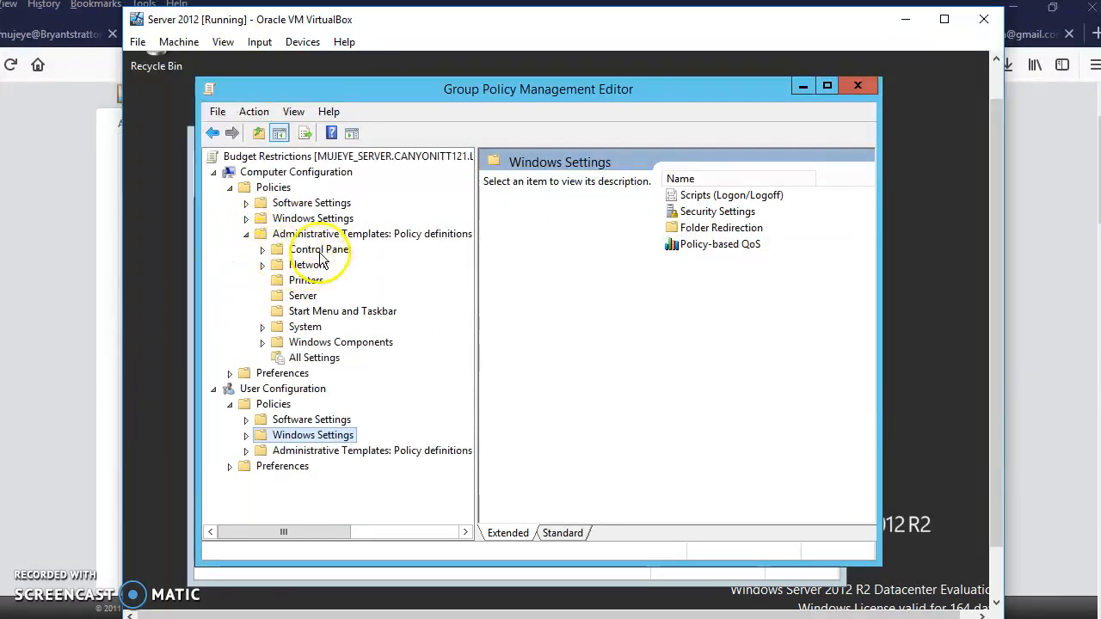
pyautogui.click(277, 249)
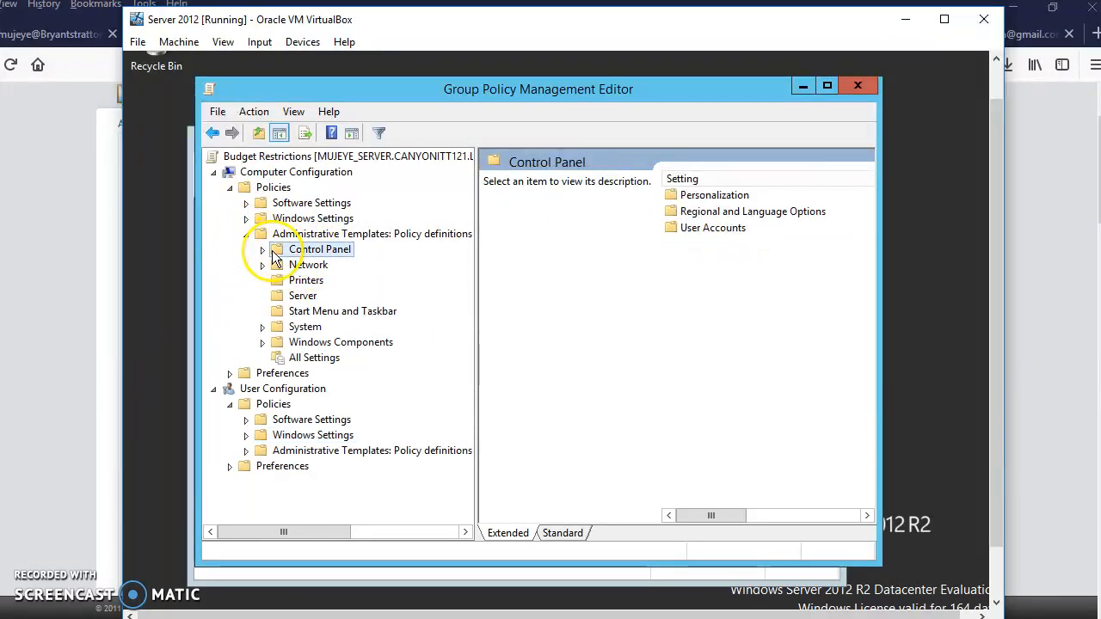
pyautogui.click(263, 249)
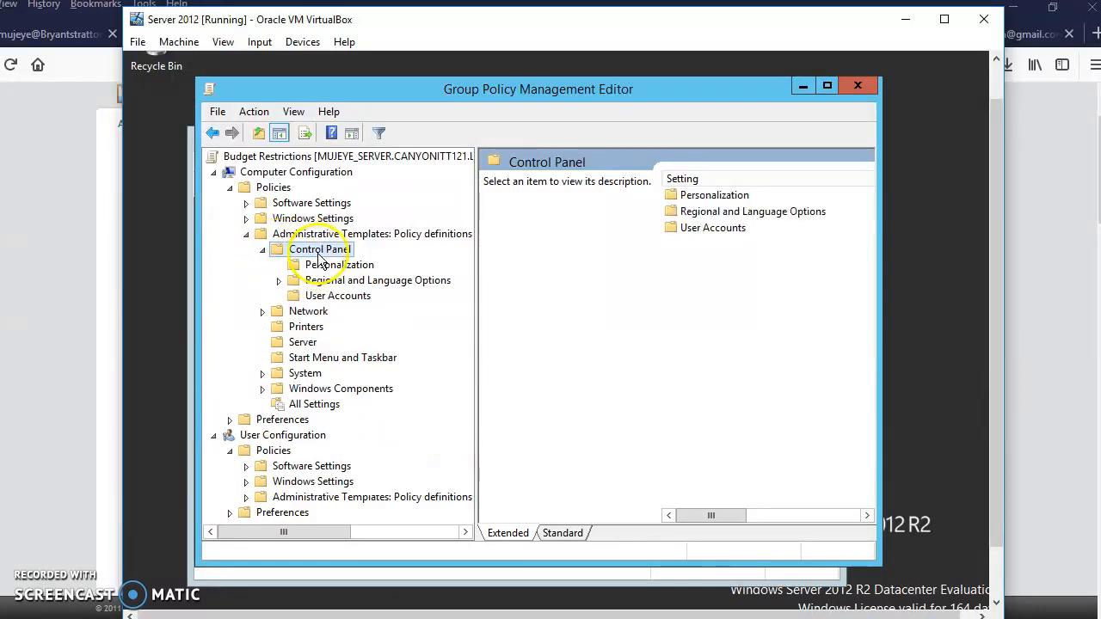
pyautogui.click(268, 312)
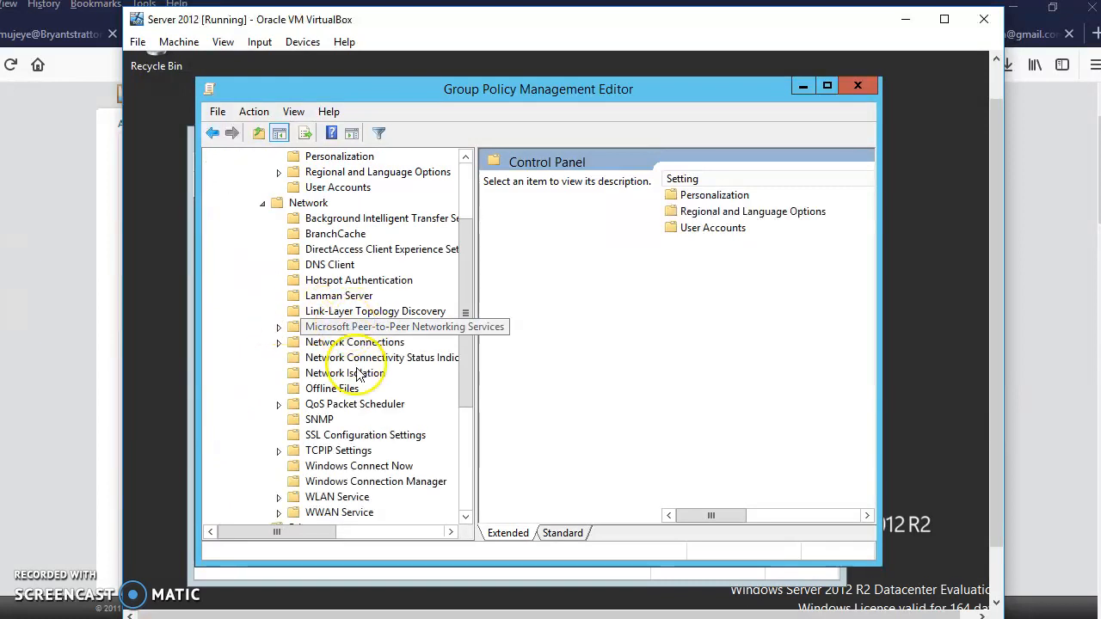
pyautogui.scroll(-1, 417, 331)
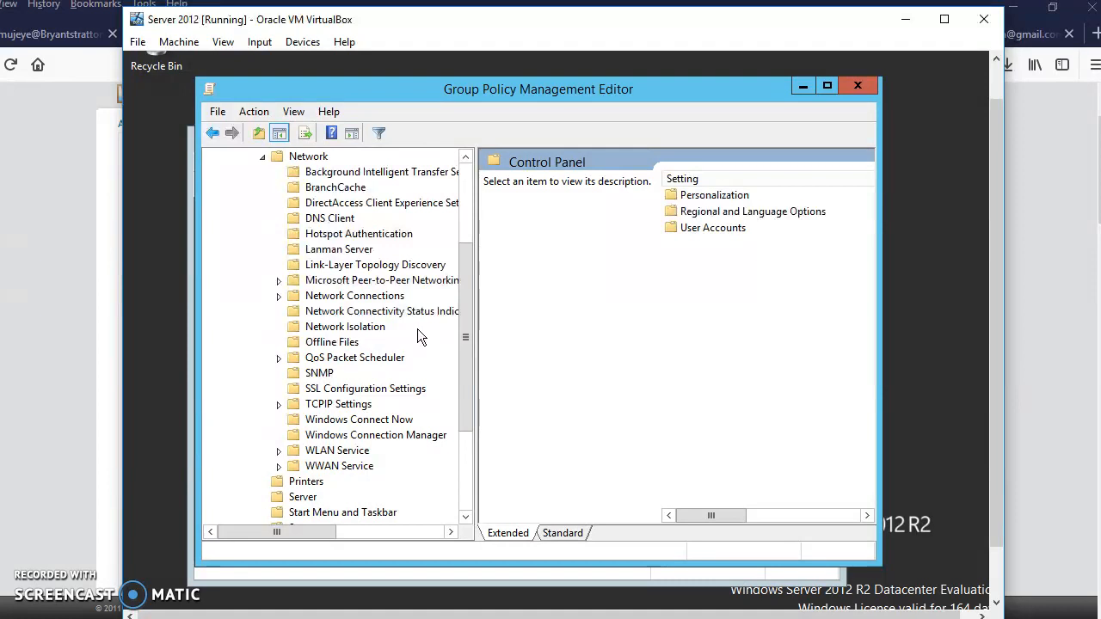
pyautogui.scroll(-2, 419, 325)
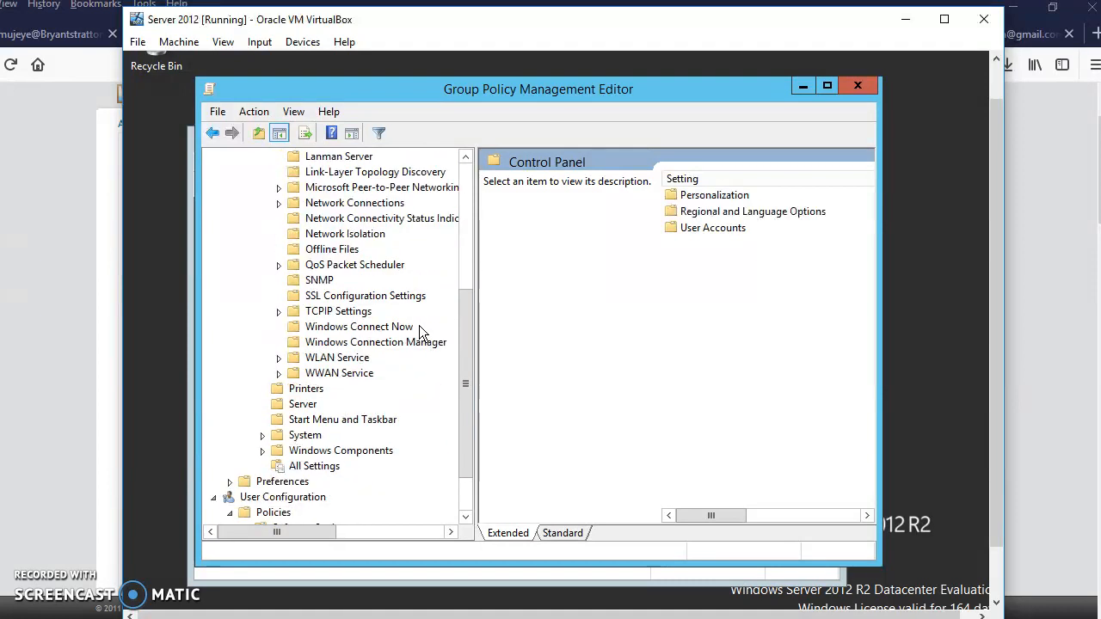
pyautogui.scroll(5, 419, 325)
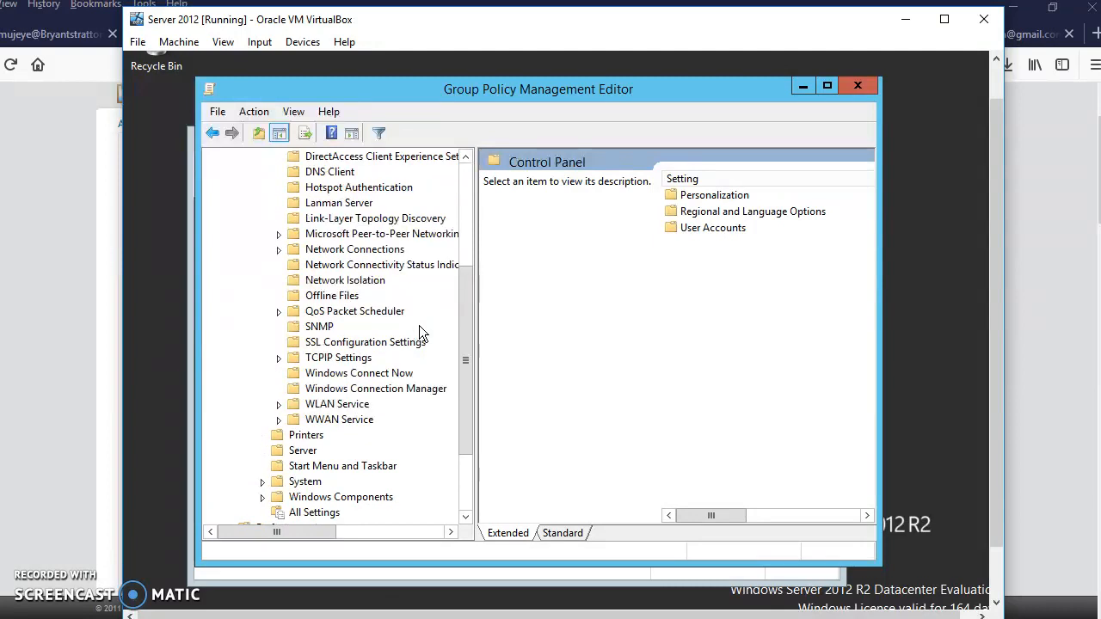